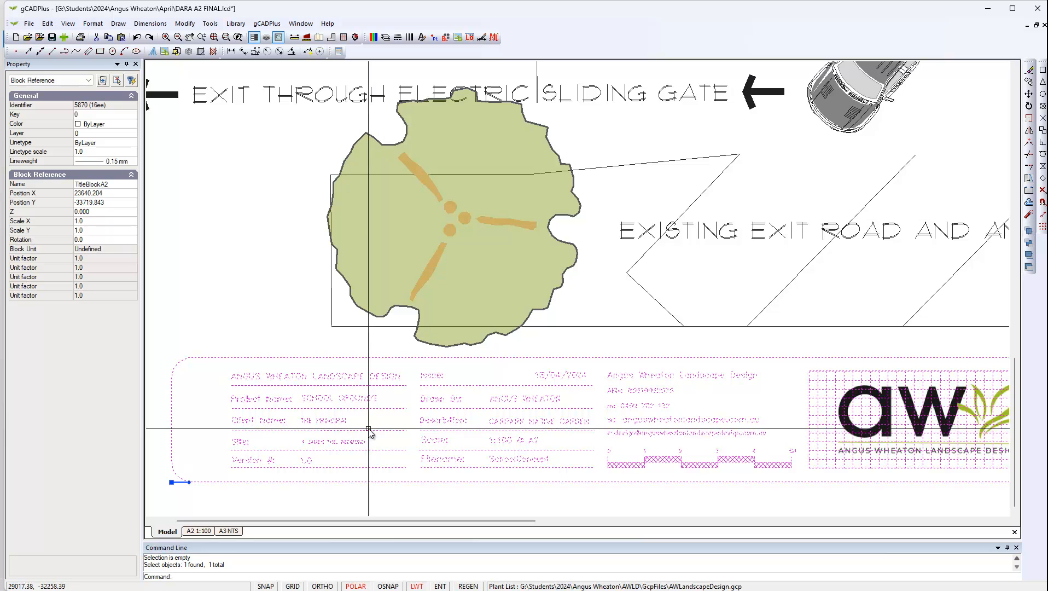
# Examine the title block's text details on the A2 1:100 layout.
pyautogui.press('Escape')
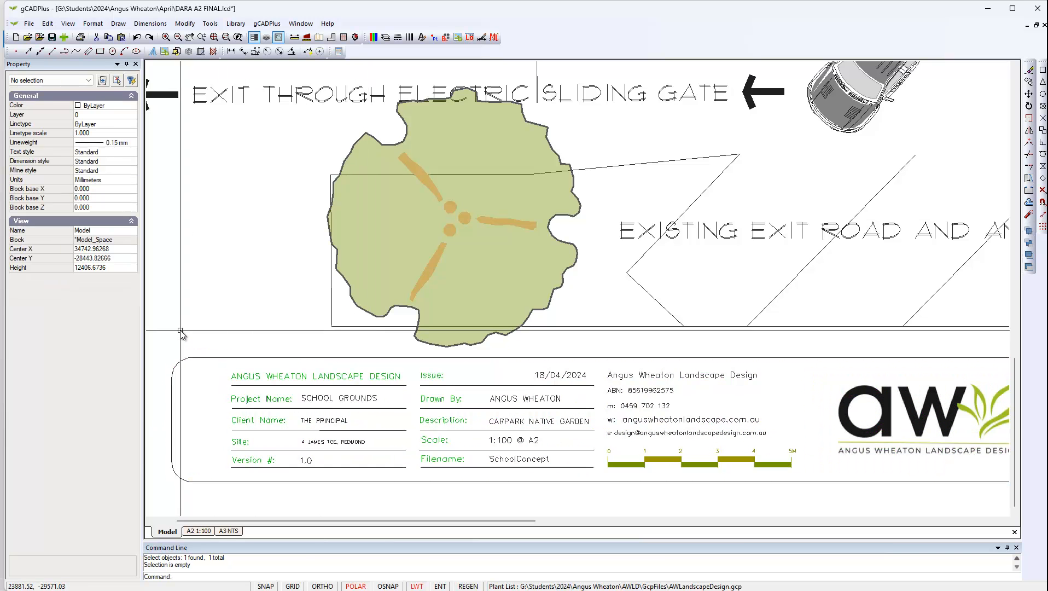
pyautogui.click(199, 531)
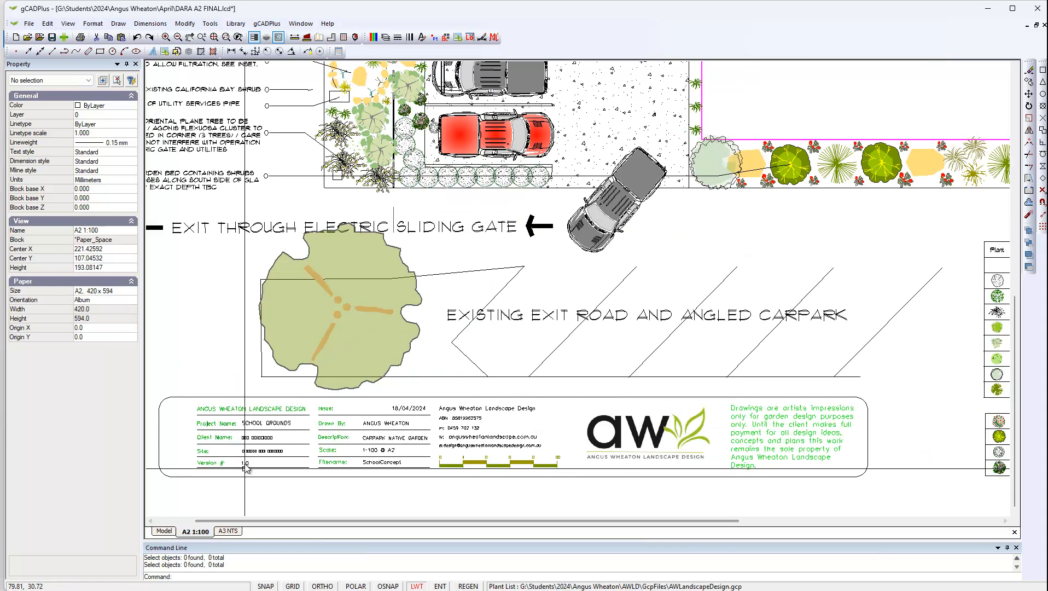
pyautogui.scroll(2, 243, 439)
pyautogui.scroll(1, 242, 439)
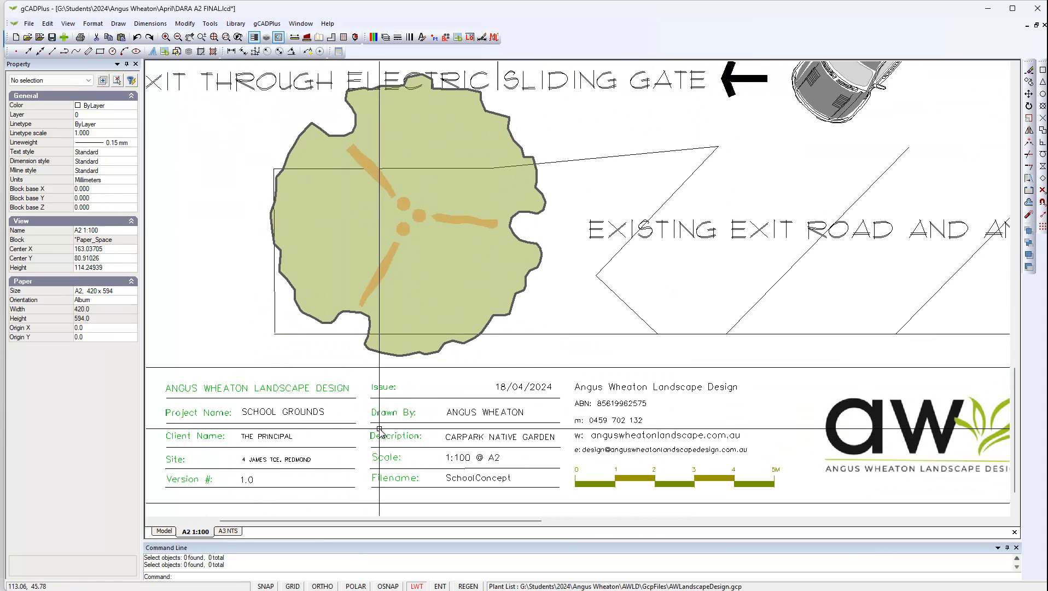
pyautogui.scroll(-1, 379, 429)
pyautogui.scroll(-1, 379, 428)
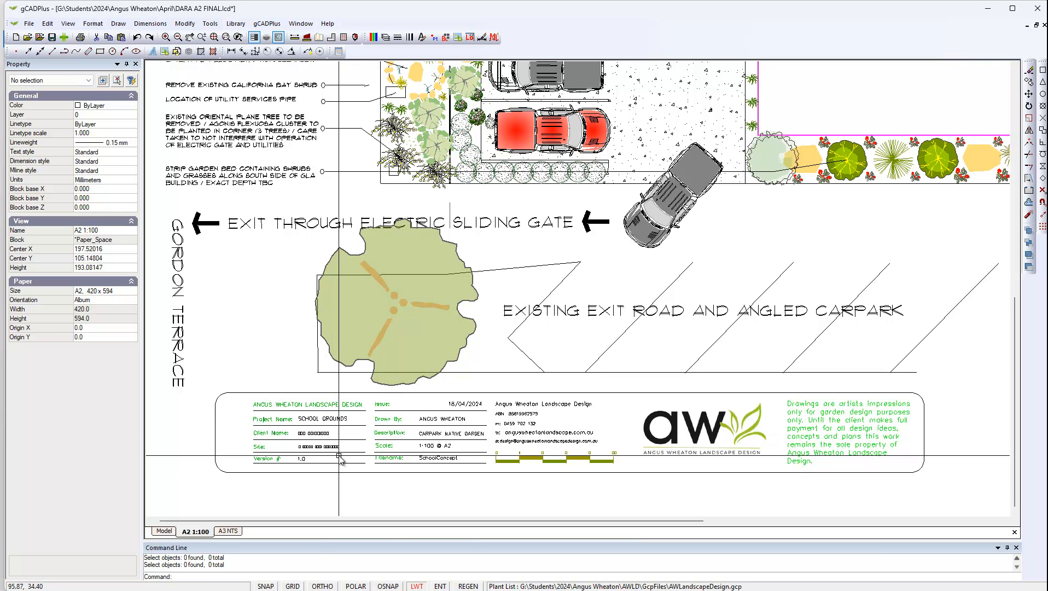
pyautogui.scroll(1, 363, 472)
pyautogui.scroll(2, 363, 471)
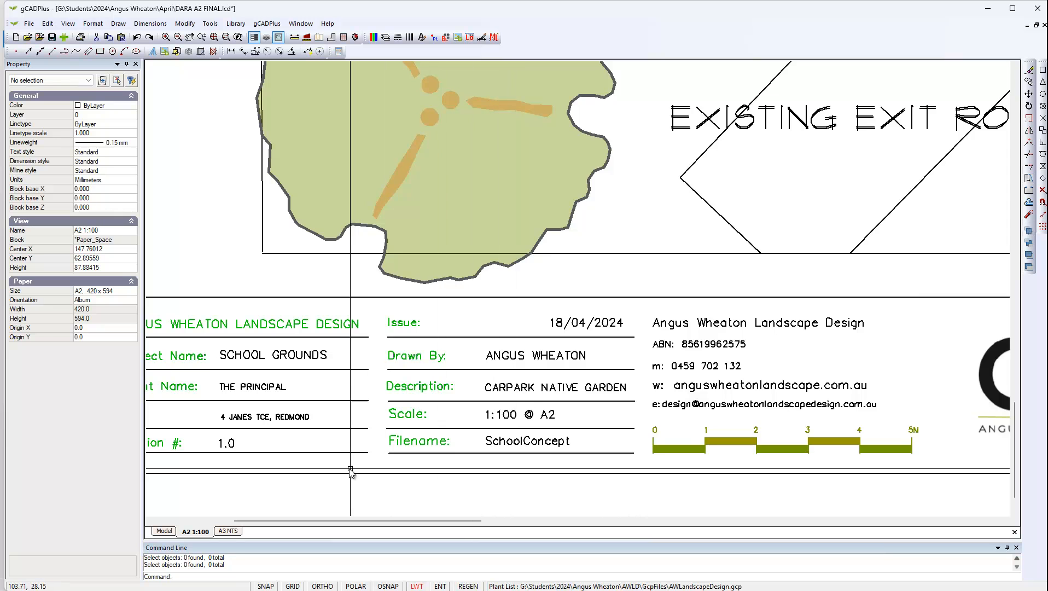
pyautogui.scroll(-1, 349, 470)
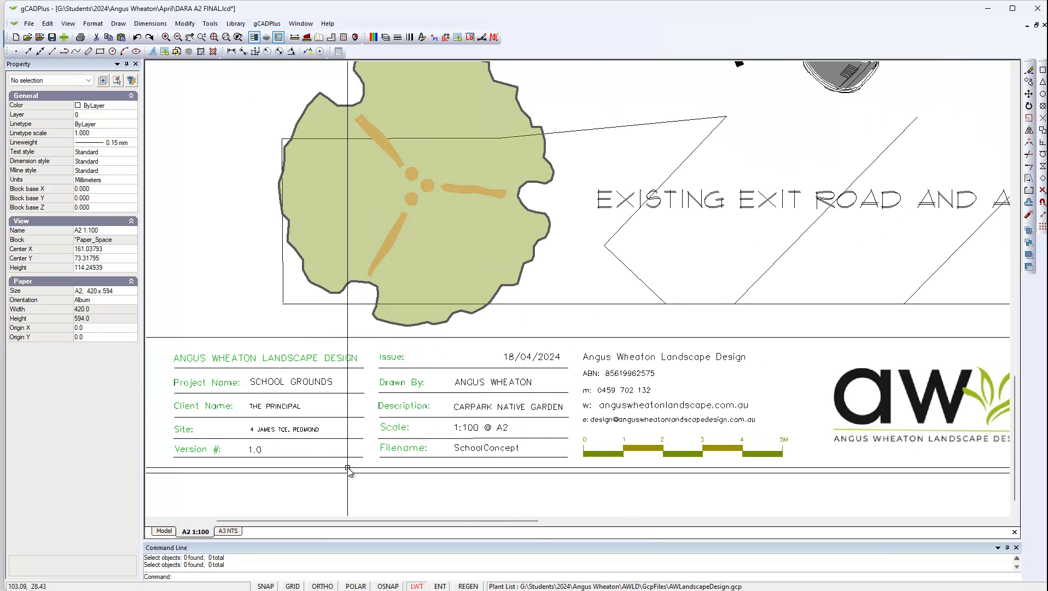
# Examine the title block on the A3 NTS layout and inspect that sheet's viewport.
pyautogui.click(228, 531)
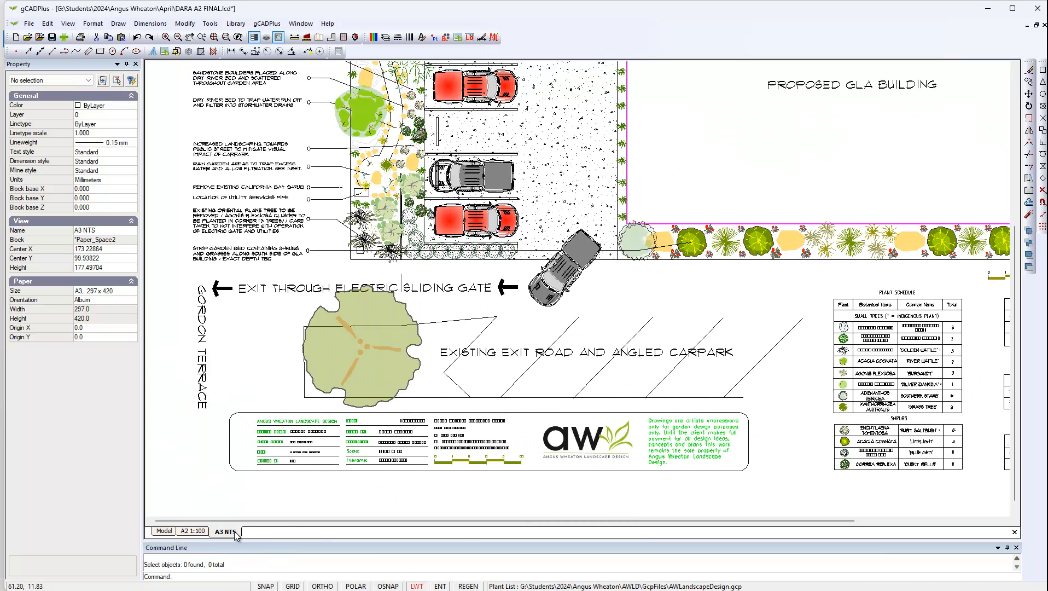
pyautogui.scroll(2, 448, 456)
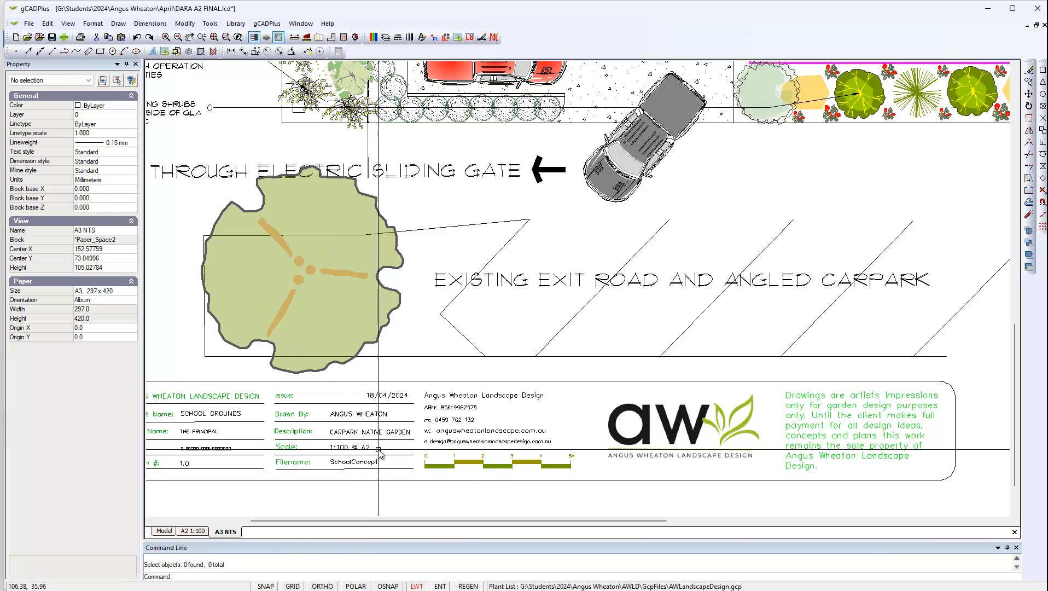
pyautogui.scroll(-3, 368, 450)
pyautogui.scroll(-1, 366, 447)
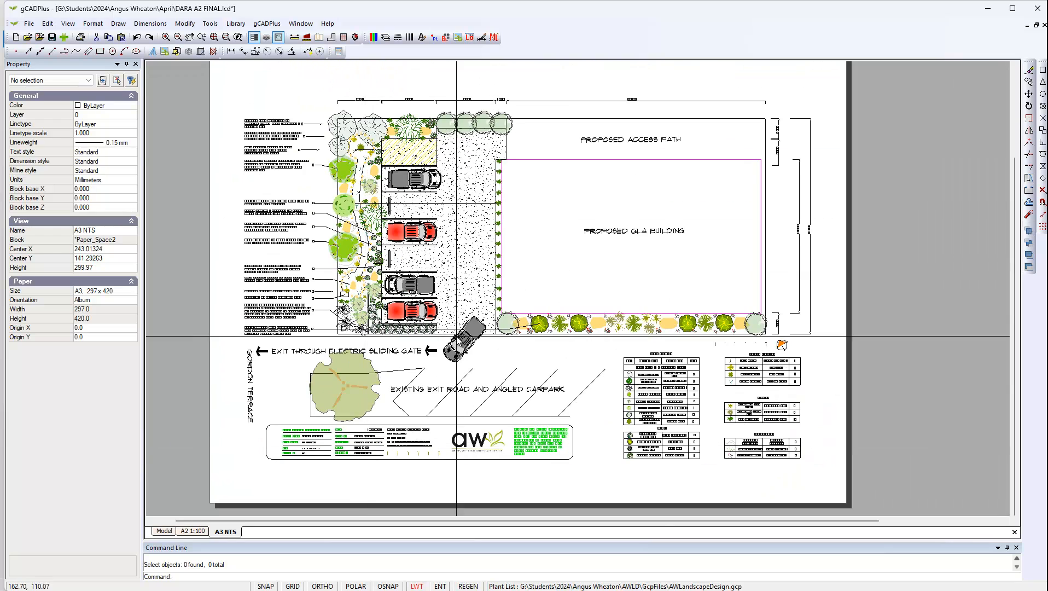
pyautogui.click(879, 96)
pyautogui.click(819, 83)
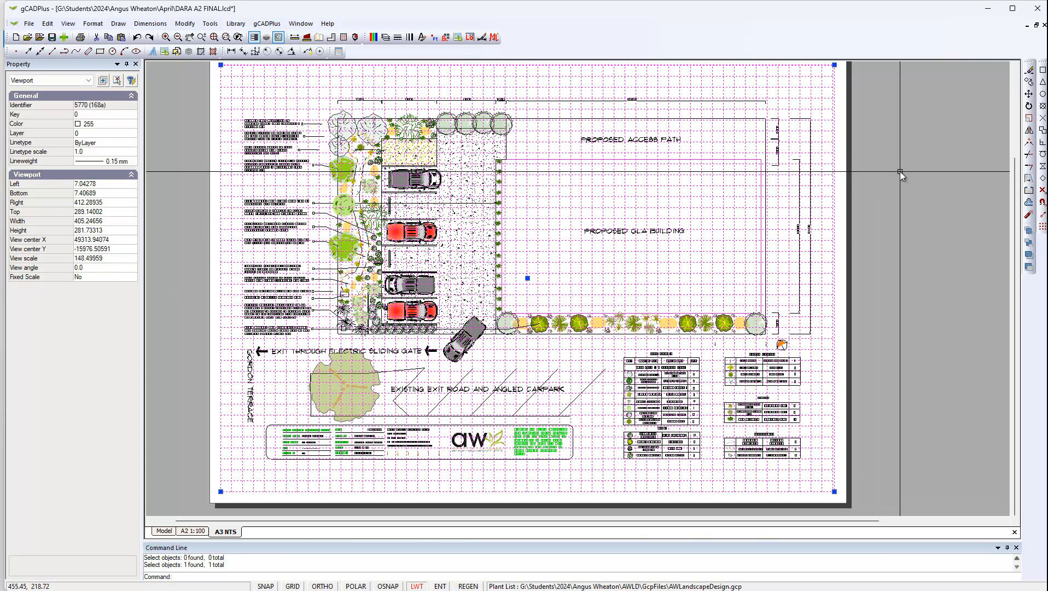
pyautogui.press('Escape')
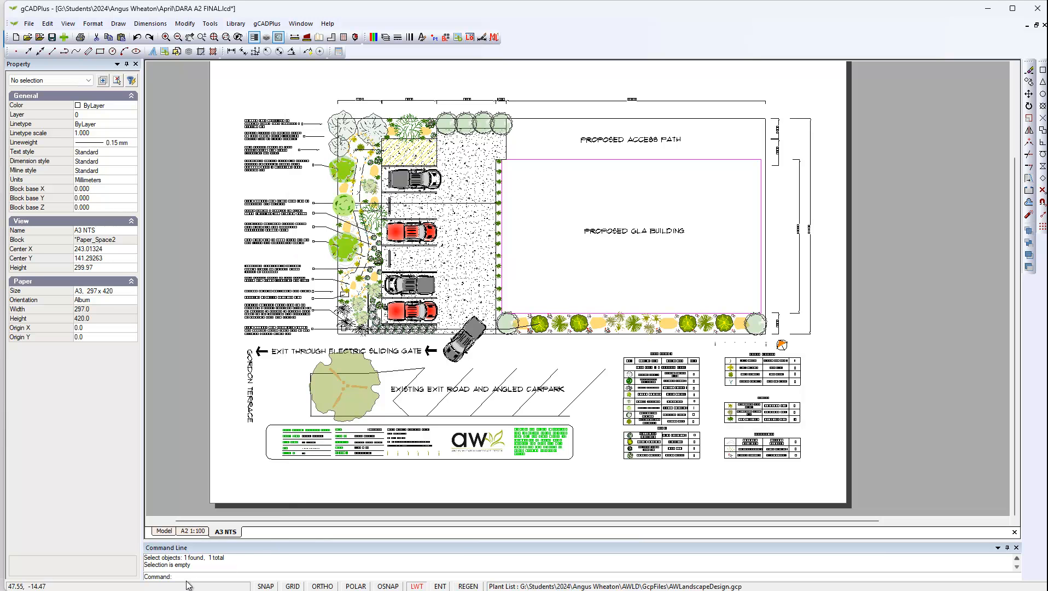
# Delete the TitleBlockA2 block from model space.
pyautogui.click(164, 531)
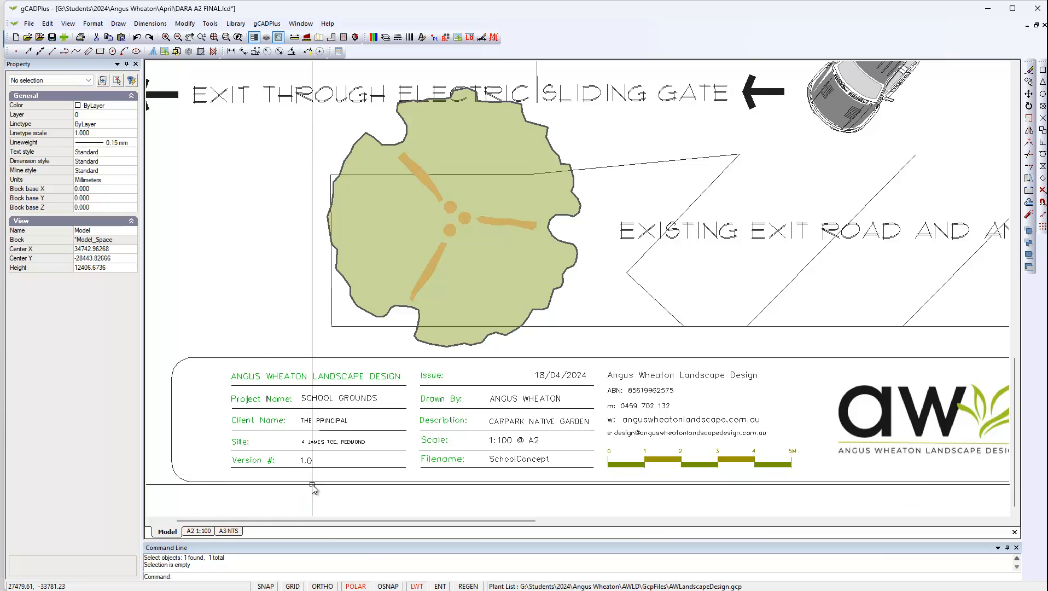
pyautogui.click(328, 481)
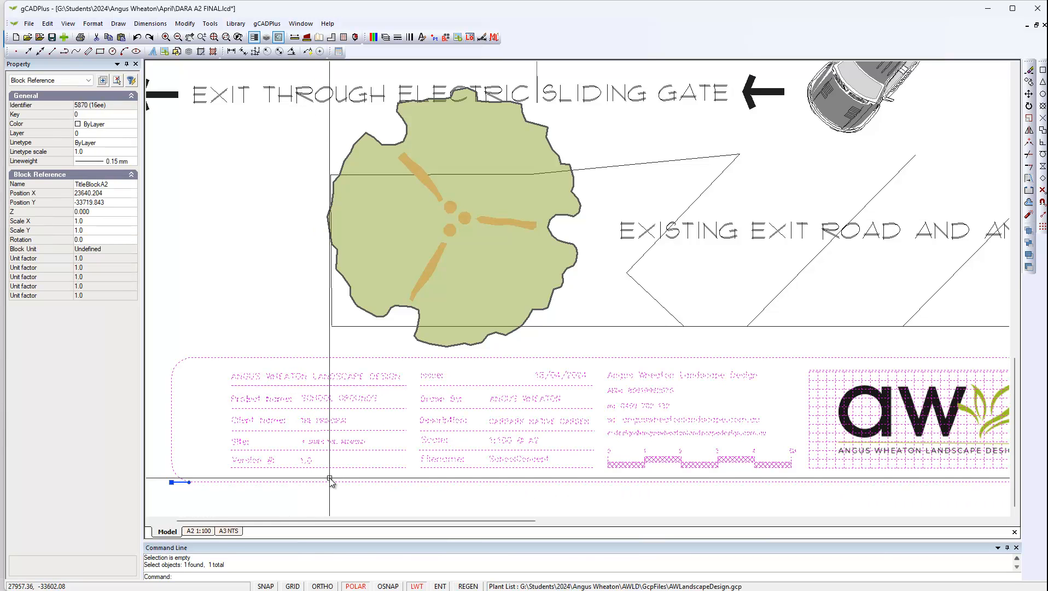
pyautogui.press('Delete')
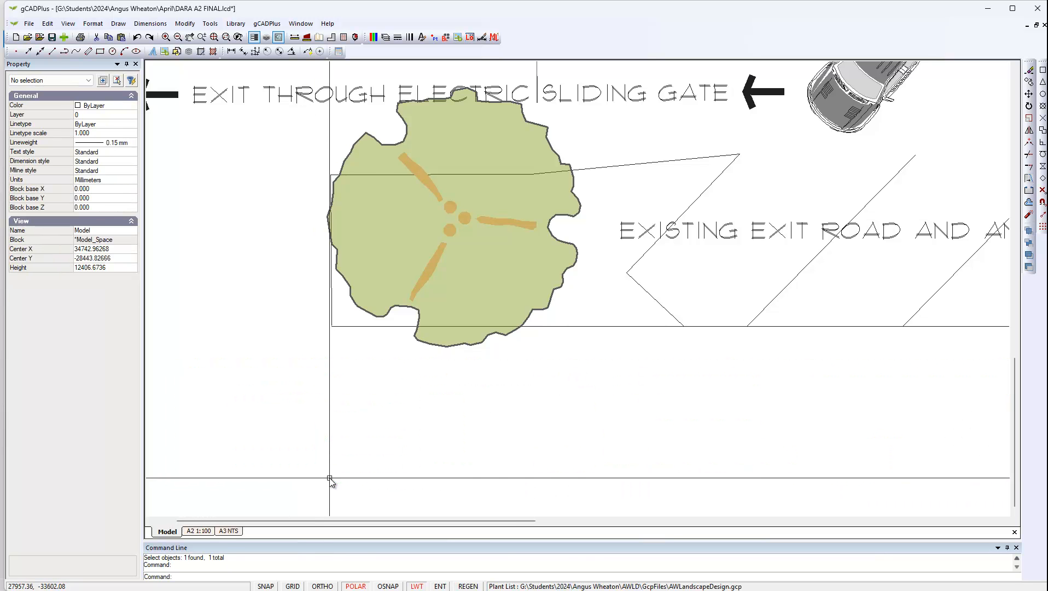
# Check the title block area on the A2 1:100 and A3 NTS layouts and in model space.
pyautogui.click(207, 531)
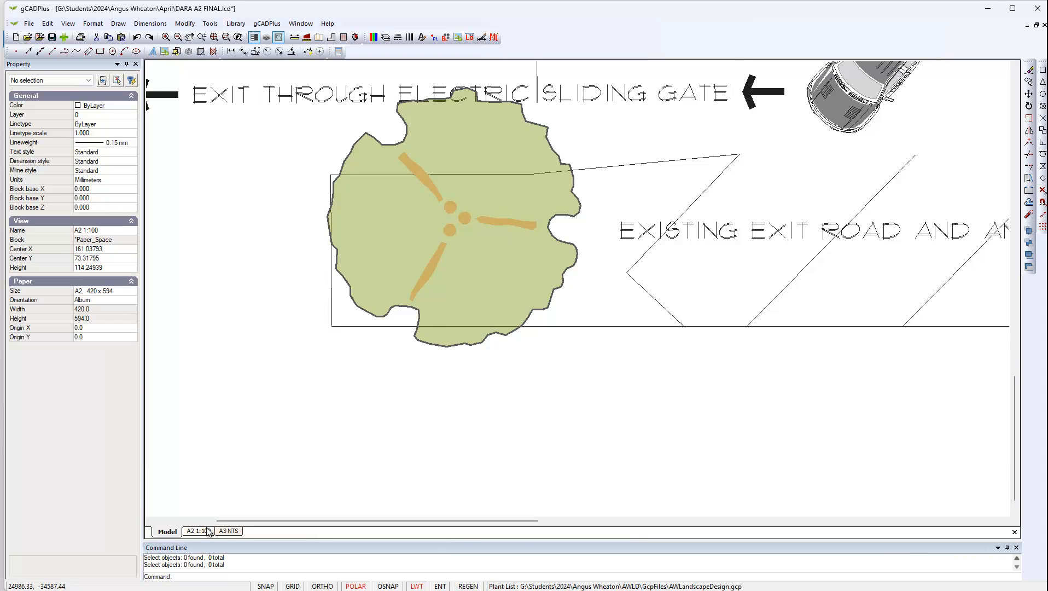
pyautogui.scroll(-4, 279, 378)
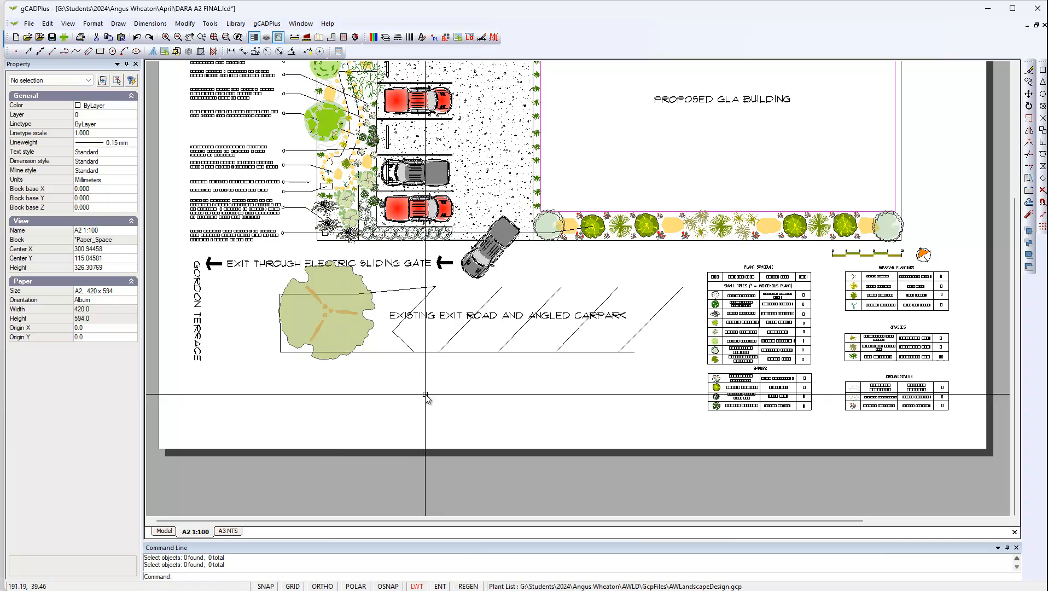
pyautogui.click(229, 531)
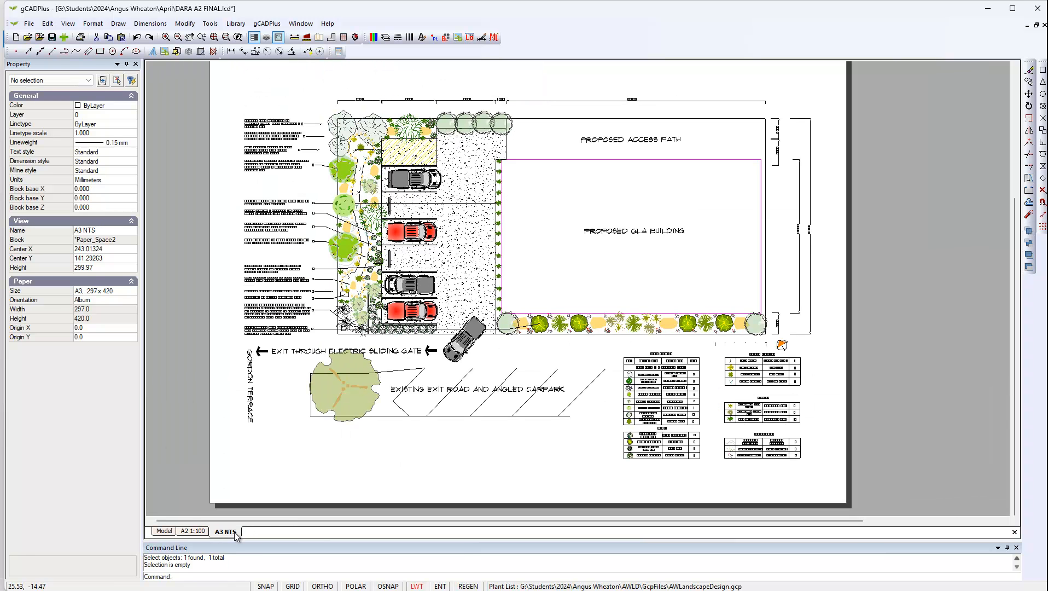
pyautogui.click(202, 531)
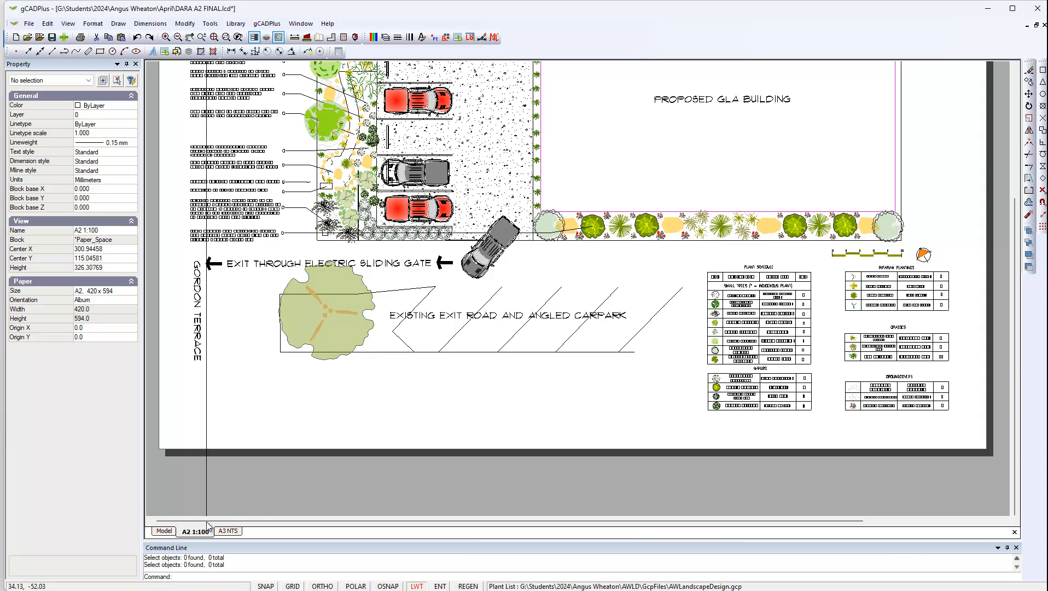
pyautogui.click(165, 532)
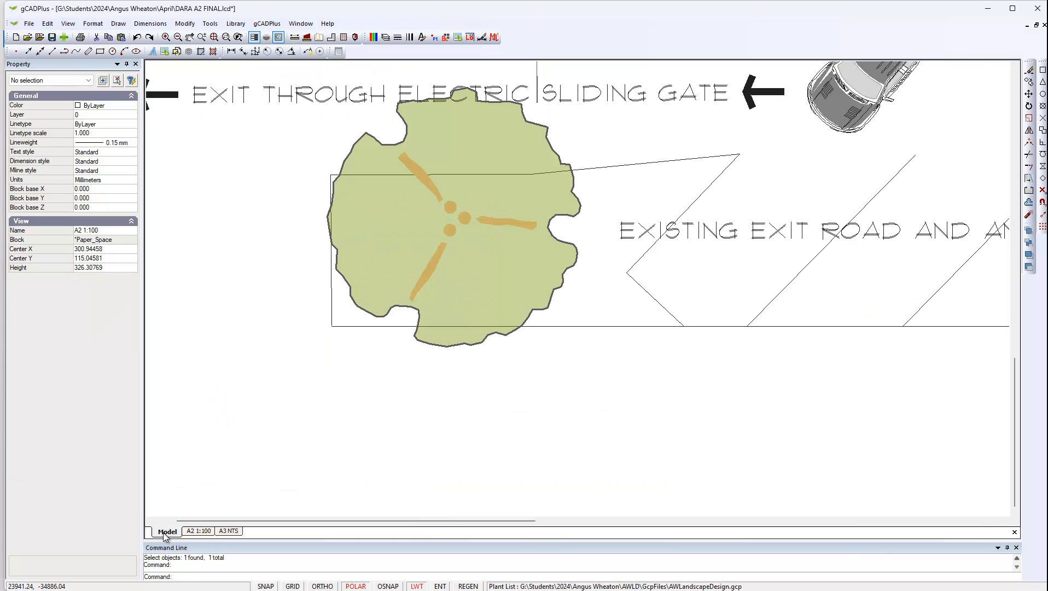
# Inspect the properties of the title block placed on the A2 1:100 layout.
pyautogui.click(198, 531)
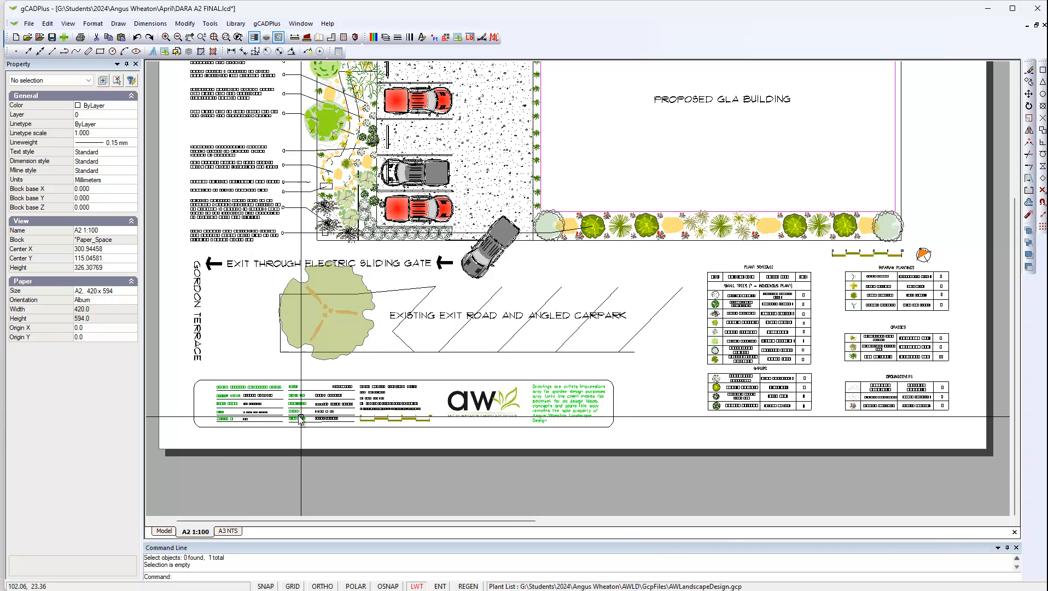
pyautogui.click(280, 416)
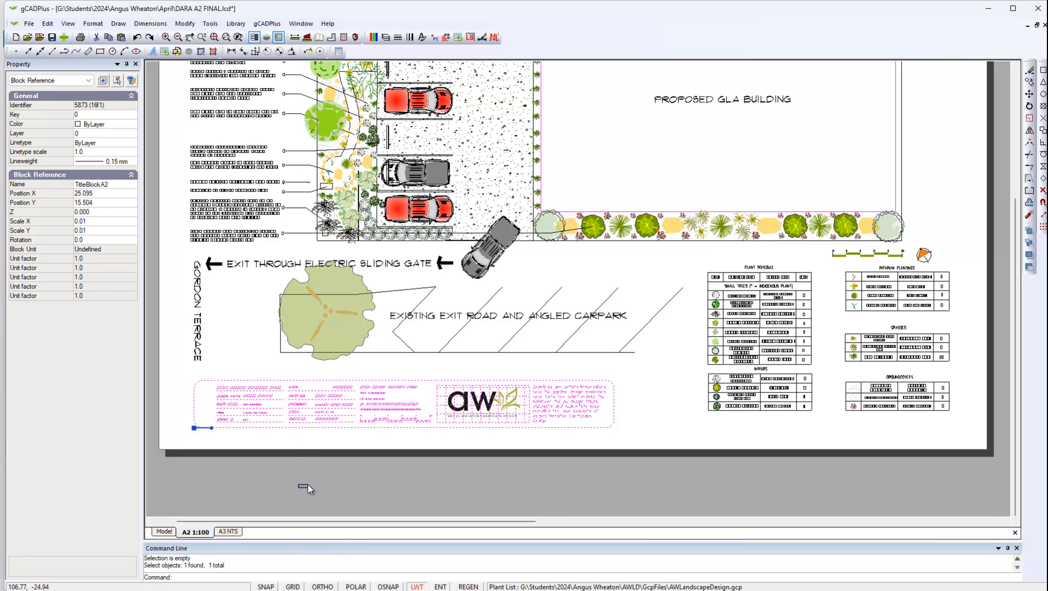
pyautogui.press('Escape')
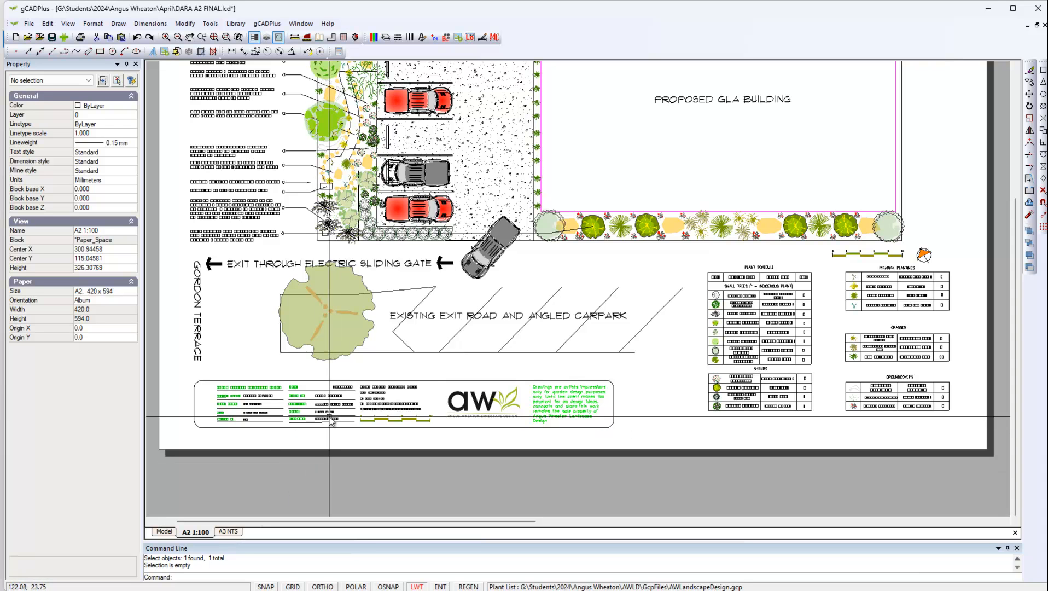
# Explode the TitleBlockA2 block on the A2 1:100 layout and clear the selection.
pyautogui.scroll(3, 320, 411)
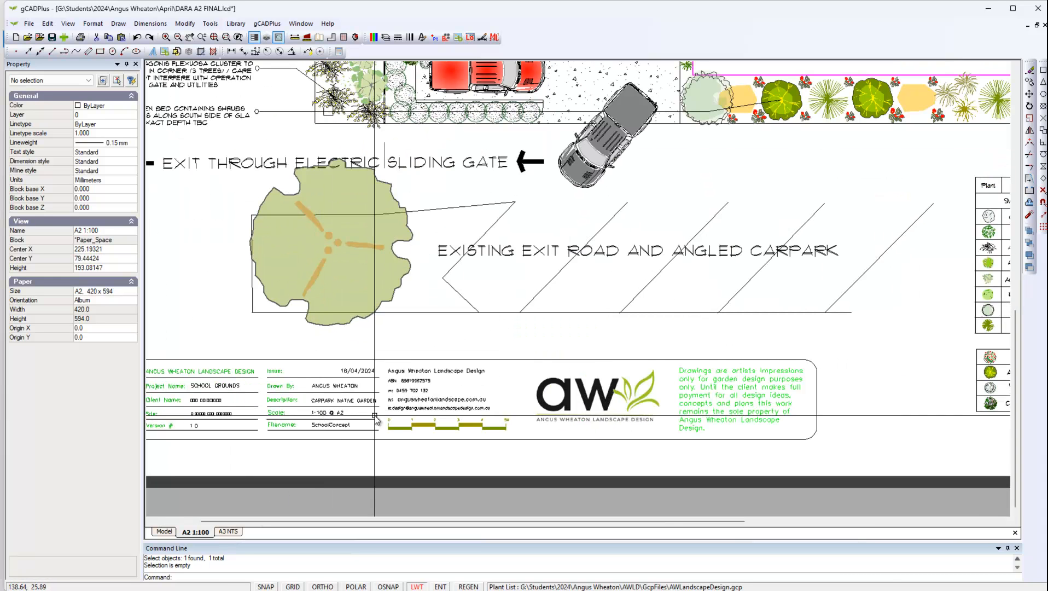
pyautogui.click(348, 406)
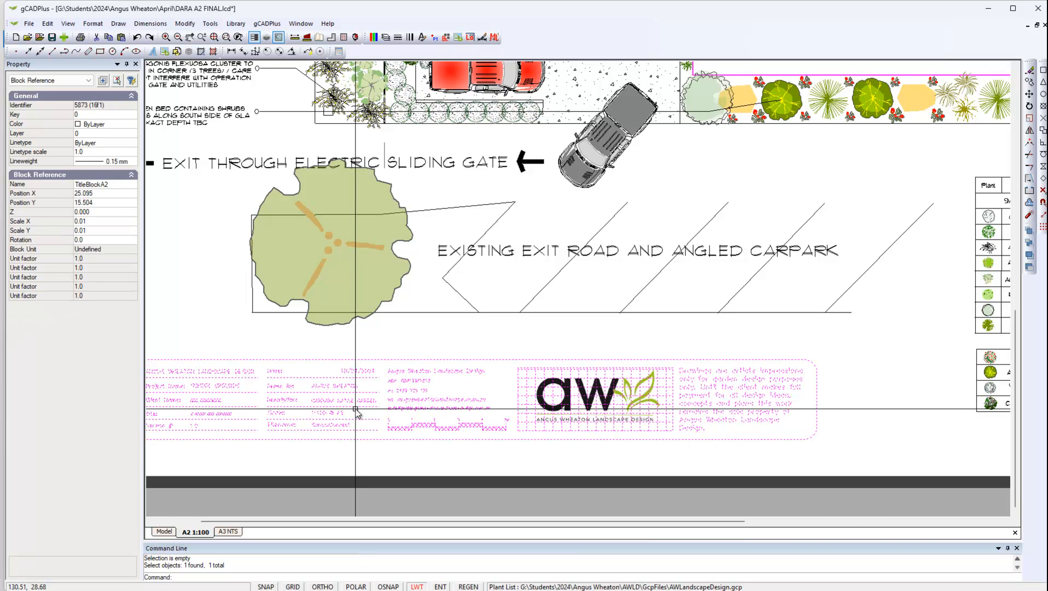
pyautogui.scroll(-1, 356, 410)
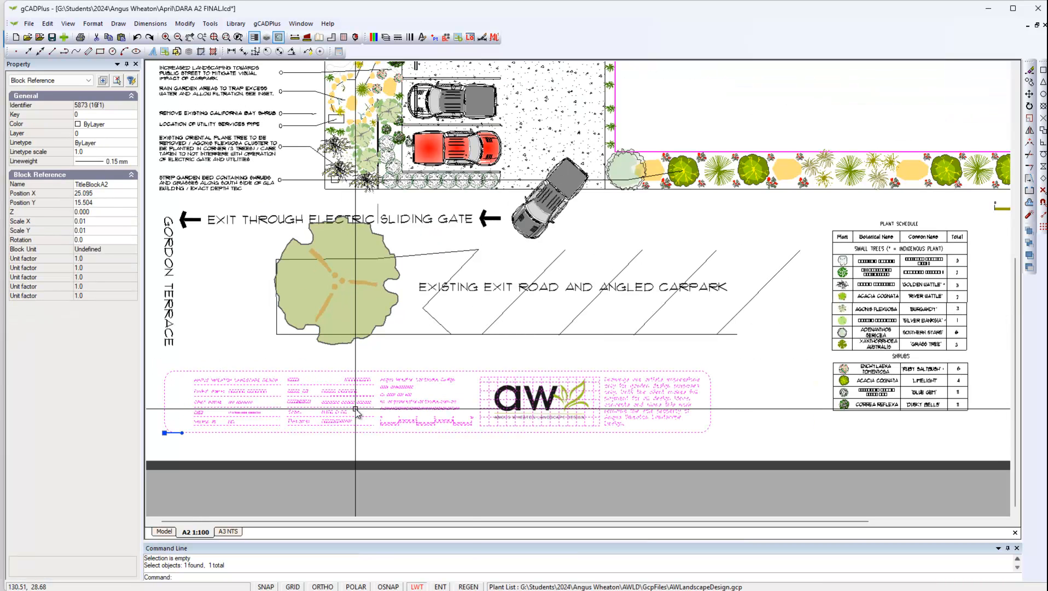
pyautogui.rightClick(356, 410)
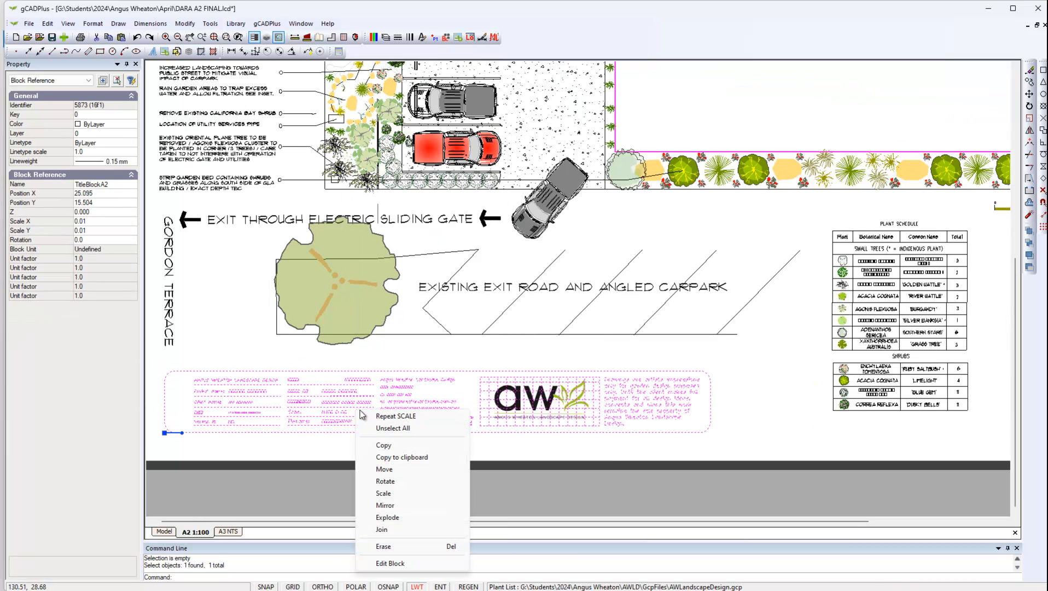
pyautogui.click(396, 521)
pyautogui.press('Escape')
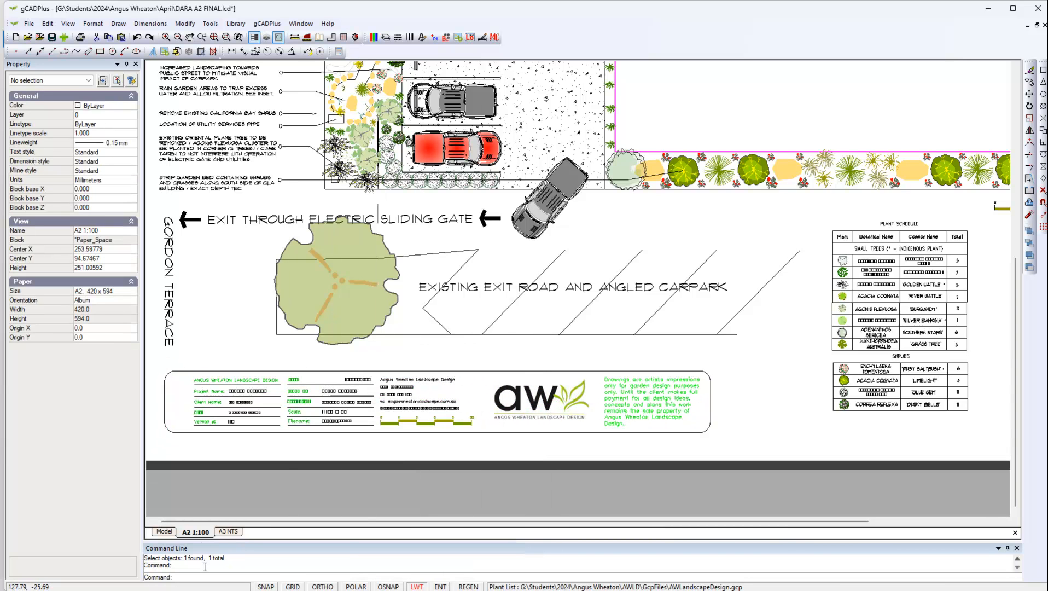
# Insert the TitleBlockA2 block near the lower-left corner of the A3 NTS sheet, specifying its scale on-screen at about 0.0073, and select it.
pyautogui.click(228, 531)
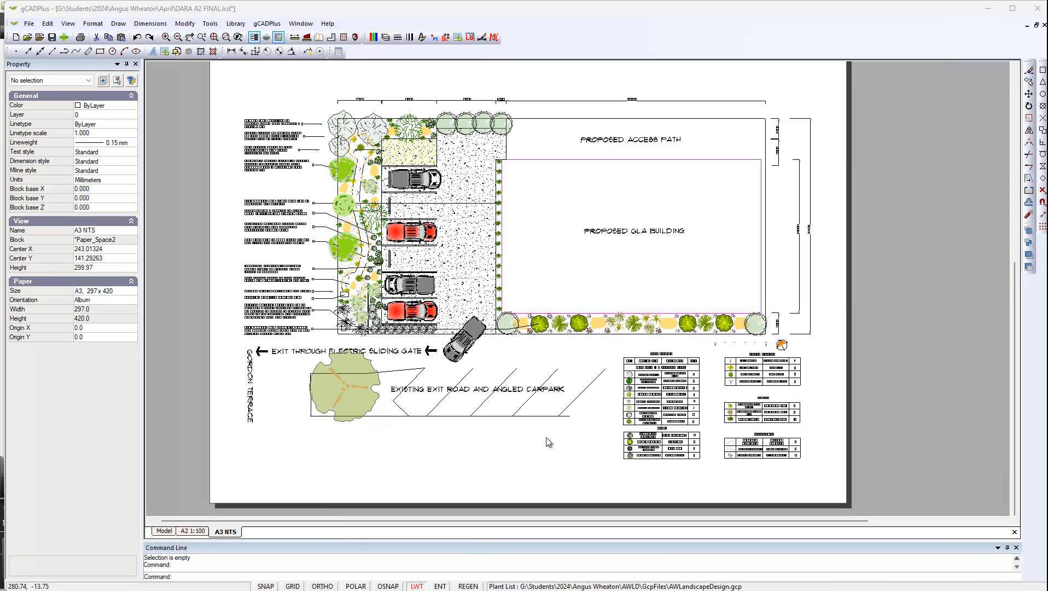
pyautogui.click(446, 37)
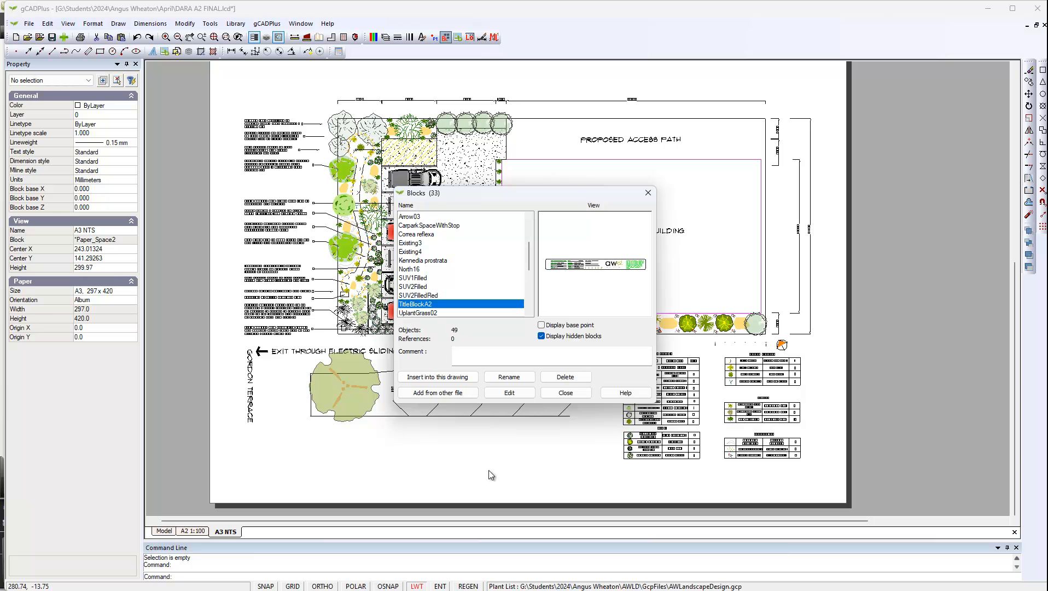
pyautogui.click(442, 378)
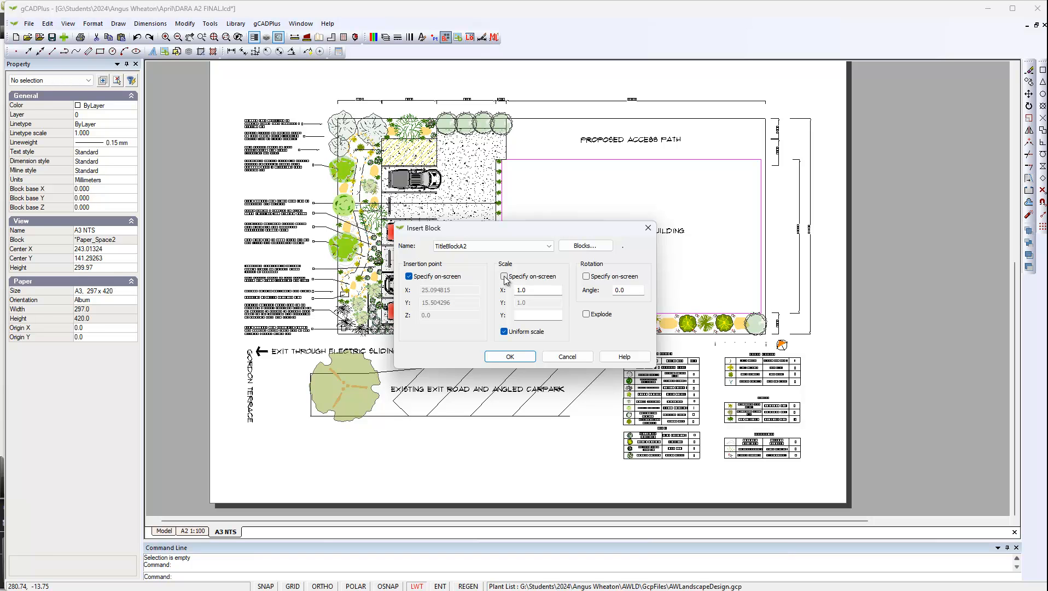
pyautogui.click(505, 277)
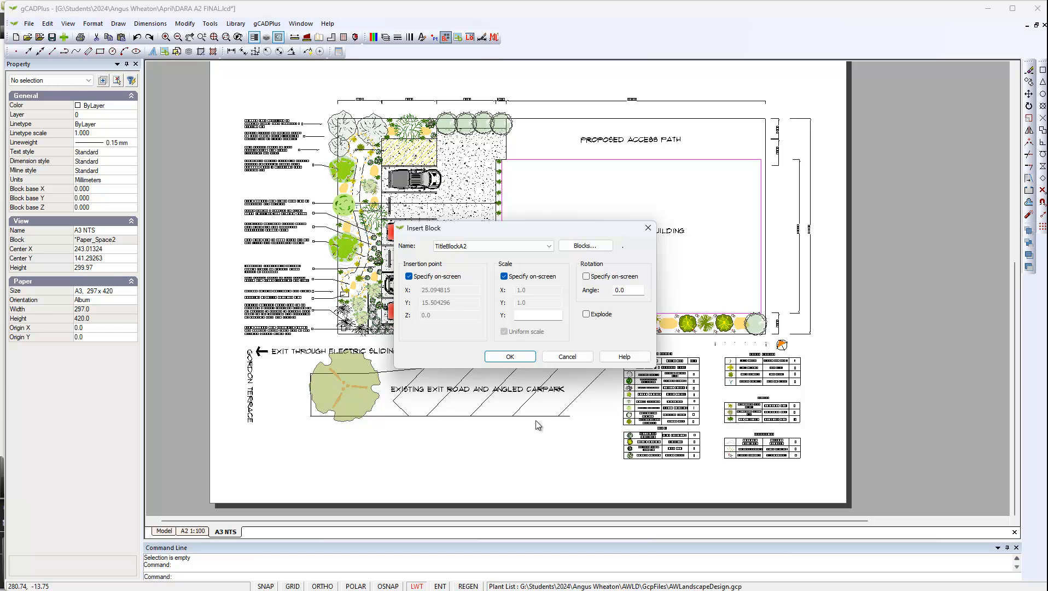
pyautogui.click(510, 357)
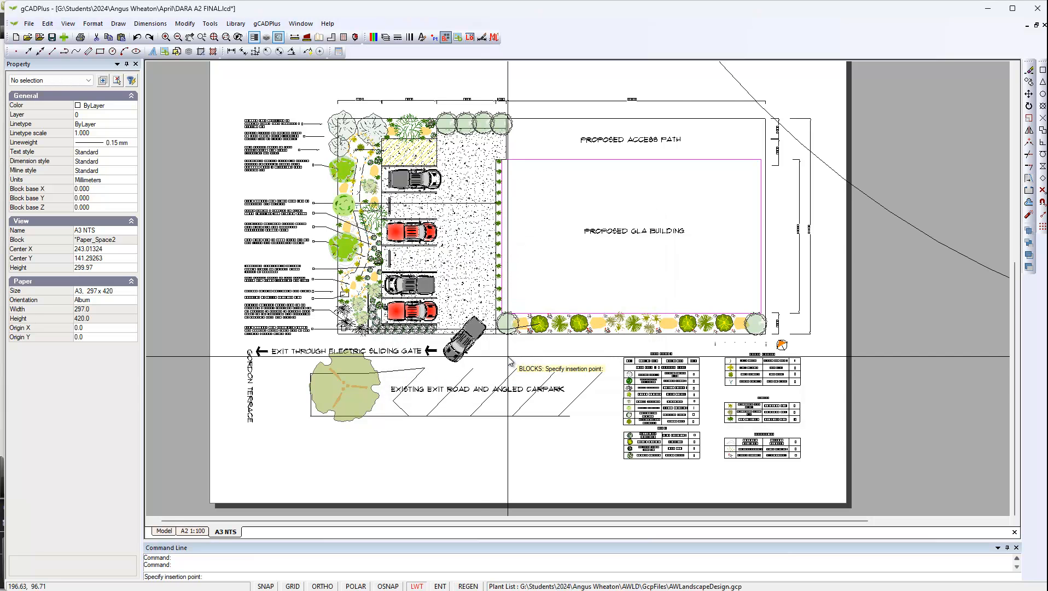
pyautogui.click(243, 484)
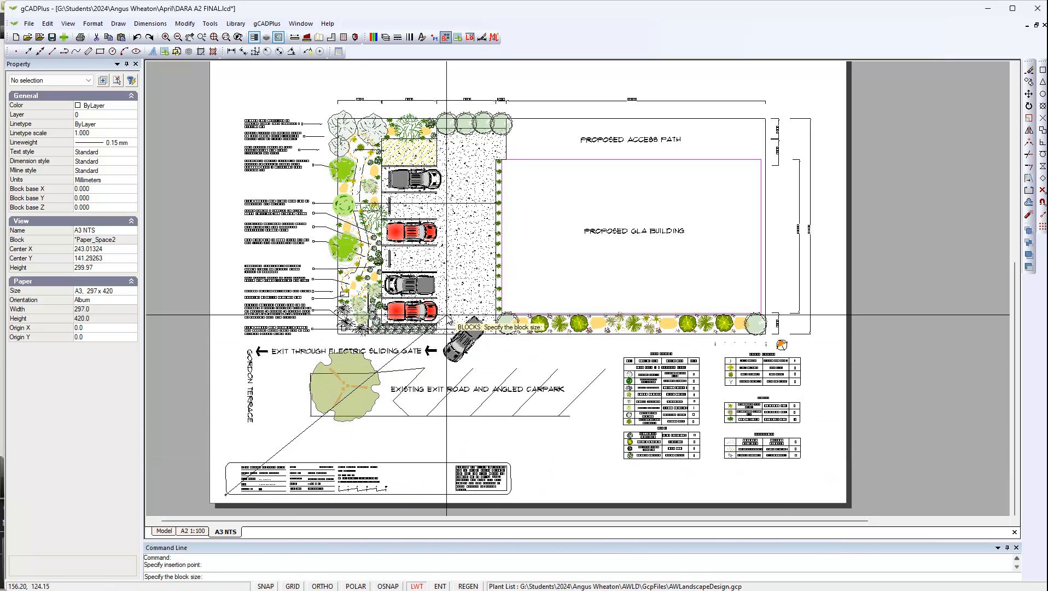
pyautogui.click(492, 295)
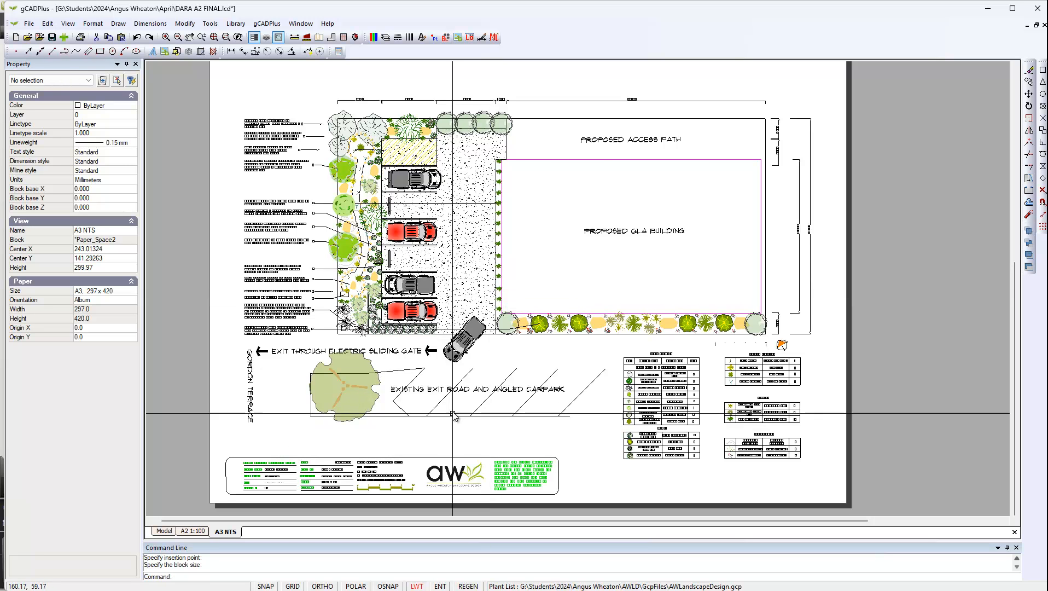
pyautogui.click(438, 483)
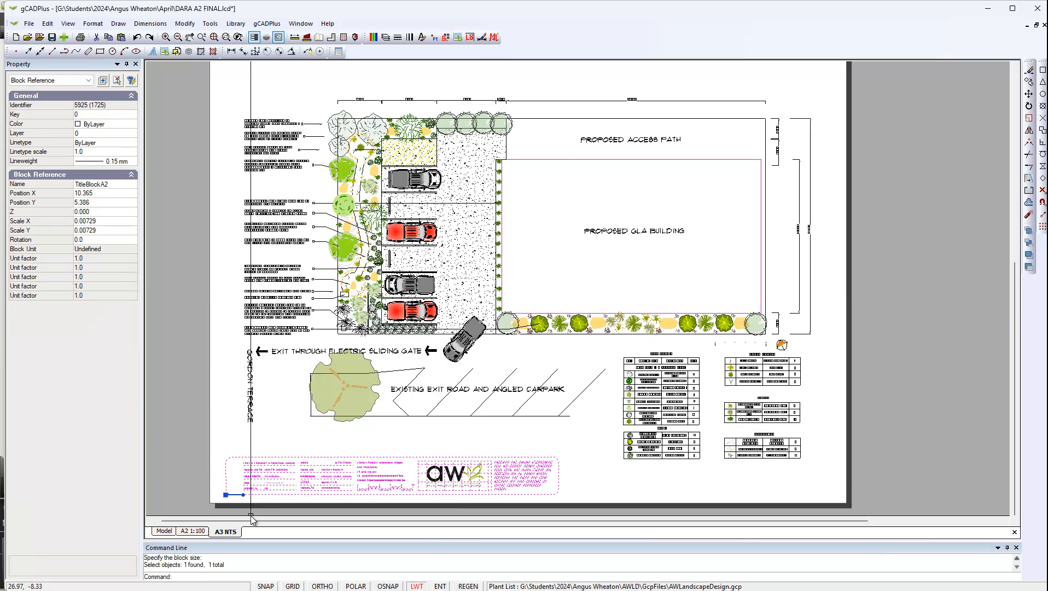
# Move the title block on the A3 NTS layout up to just below the carpark, at about X 27.3, Y 27.8, and deselect it.
pyautogui.click(225, 494)
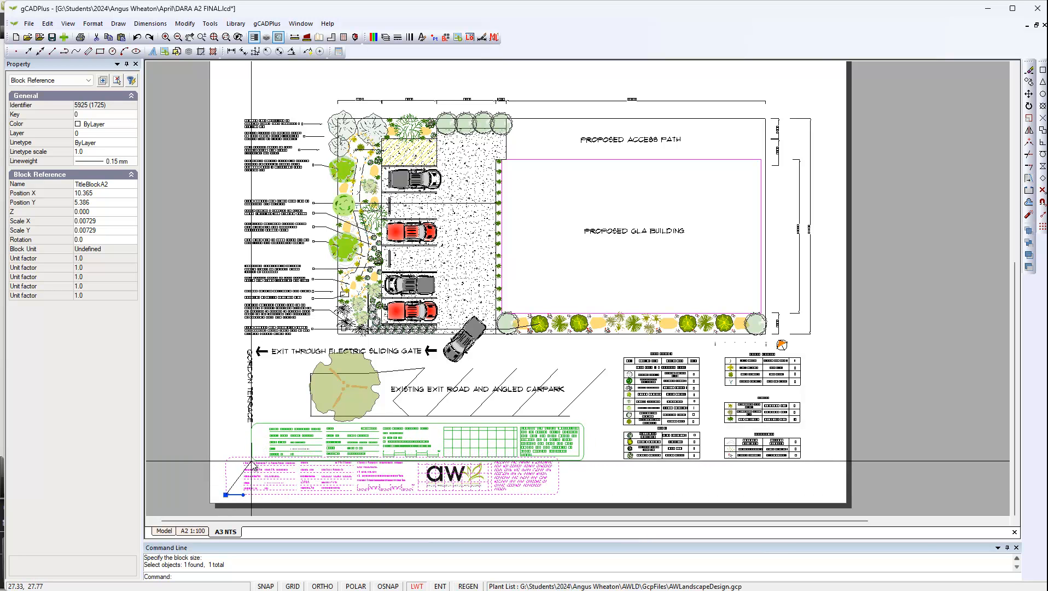
pyautogui.click(252, 462)
pyautogui.press('Escape')
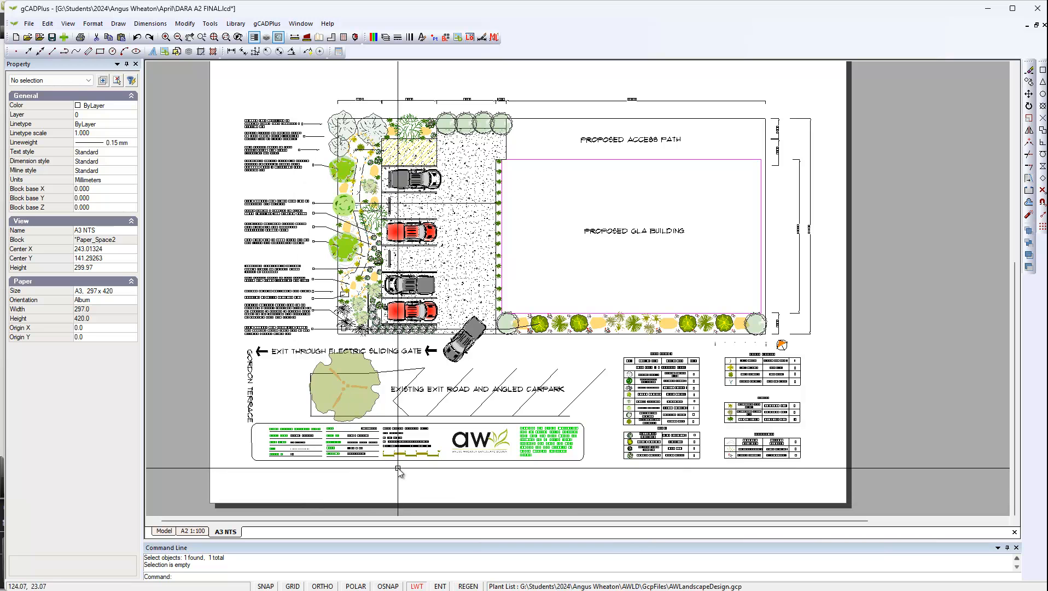
# Explode the TitleBlockA2 block on the A3 NTS layout so its texts become individually editable.
pyautogui.scroll(2, 397, 448)
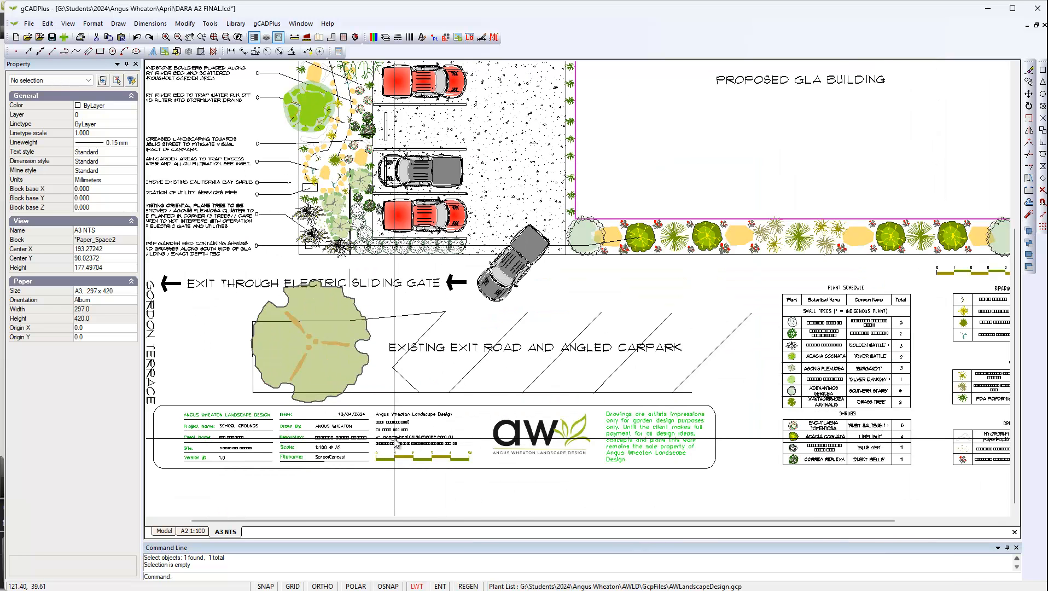
pyautogui.click(401, 438)
pyautogui.rightClick(401, 438)
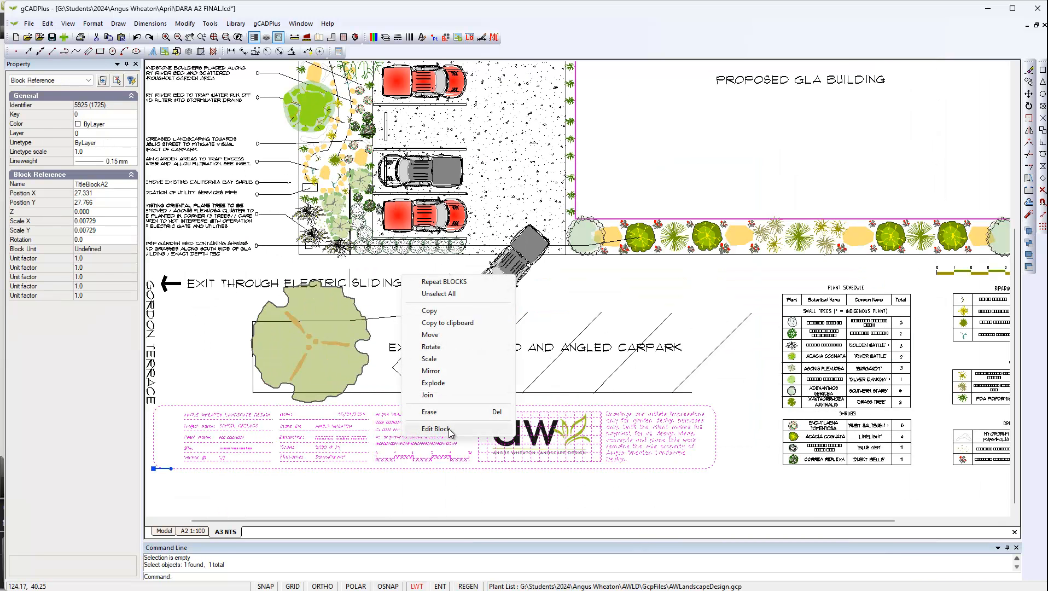
pyautogui.click(433, 383)
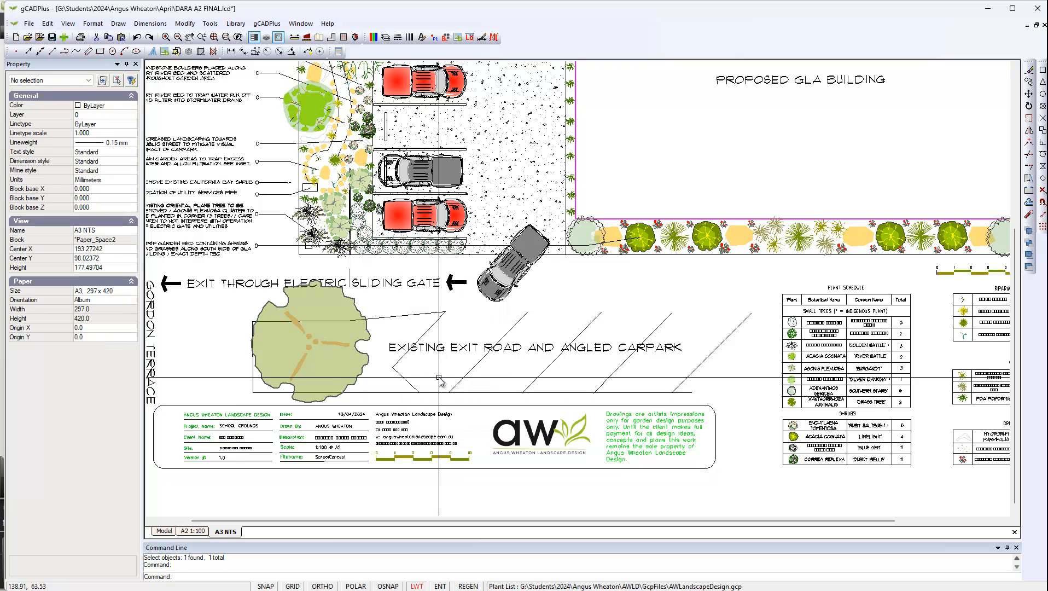
# Set the contents of the Scale text in the A3 title block to "A3 SHEET NTS" and clear the selection.
pyautogui.scroll(3, 299, 488)
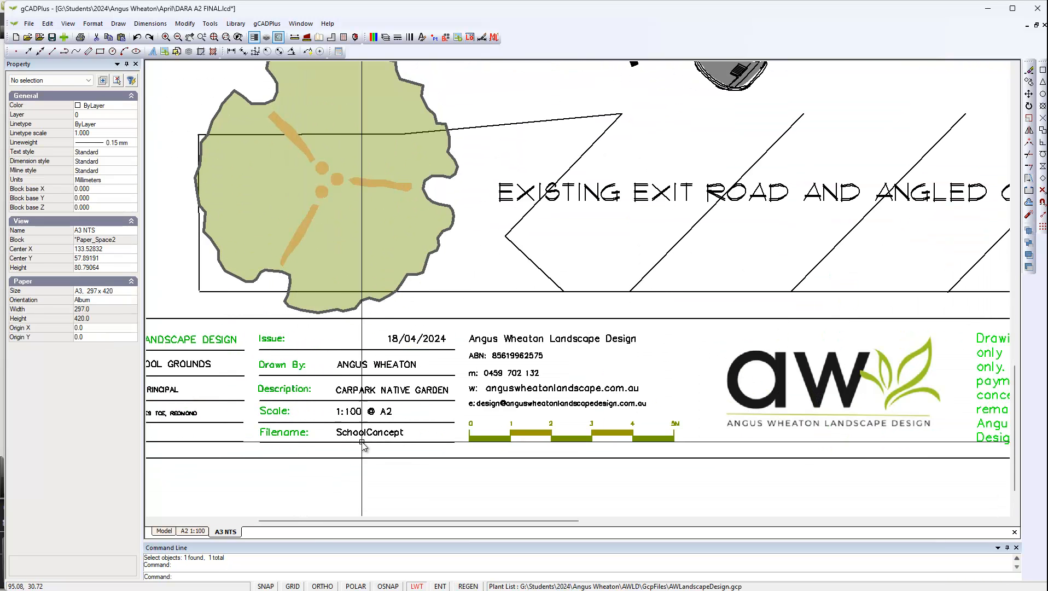
pyautogui.click(370, 413)
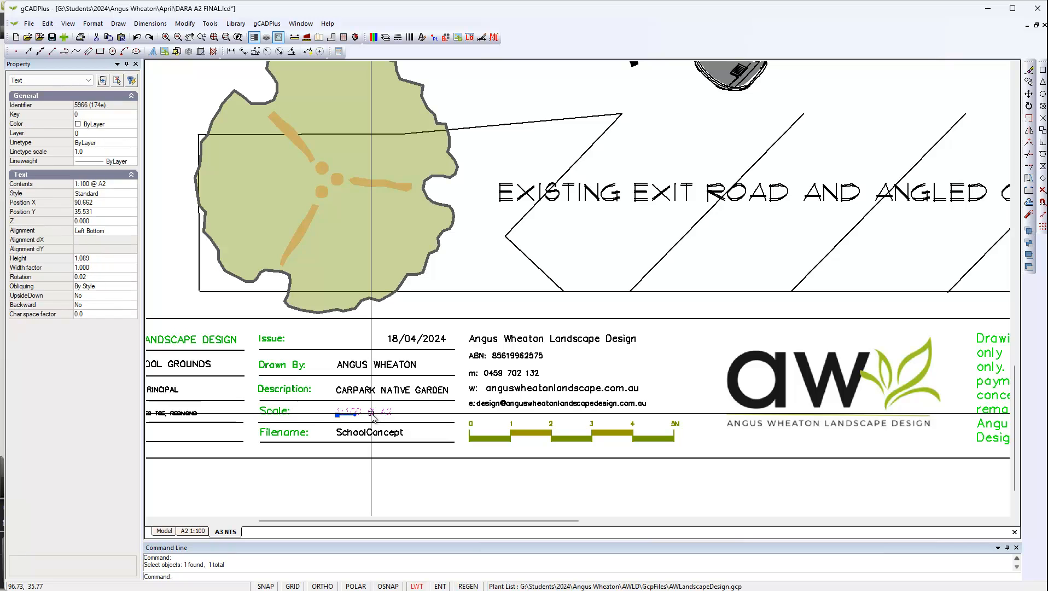
pyautogui.doubleClick(111, 184)
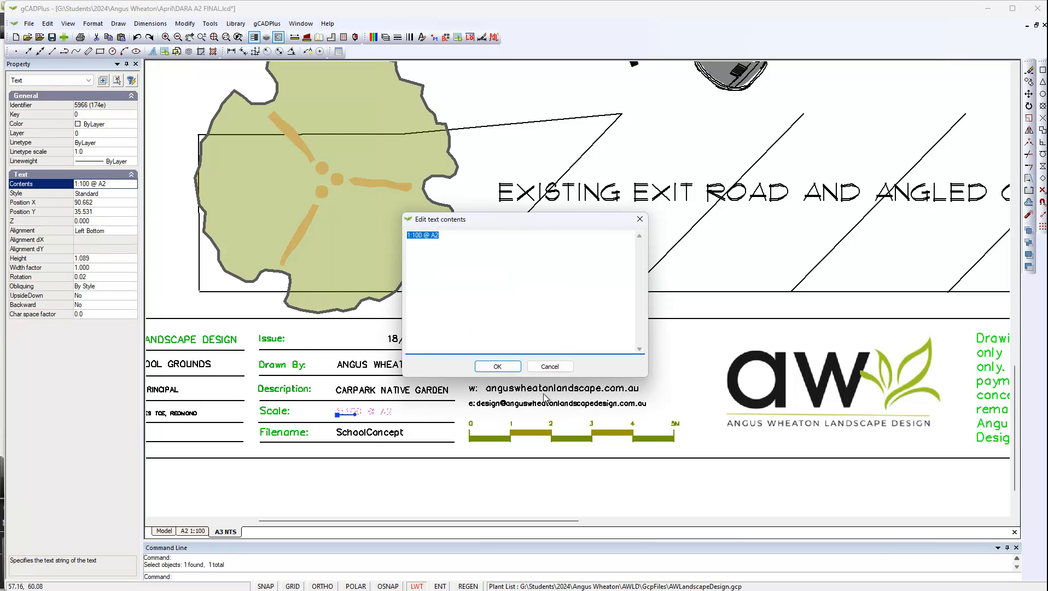
pyautogui.write('A3 SHEET NTS')
pyautogui.click(497, 366)
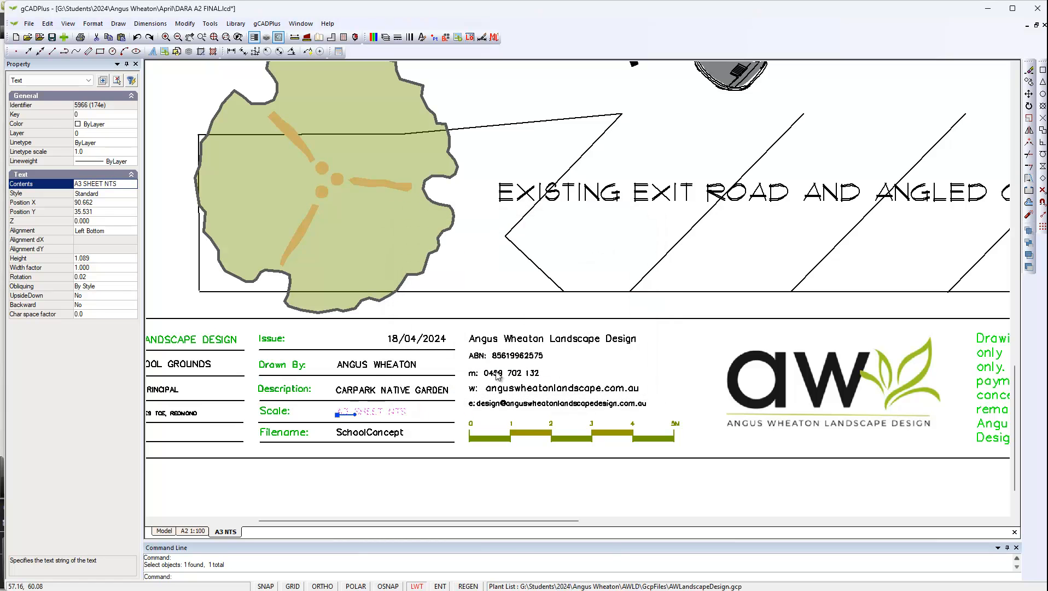
pyautogui.press('Escape')
# Freeze the L-DIM layer in the A3 NTS layout's viewport and clear the selection.
pyautogui.scroll(-5, 392, 376)
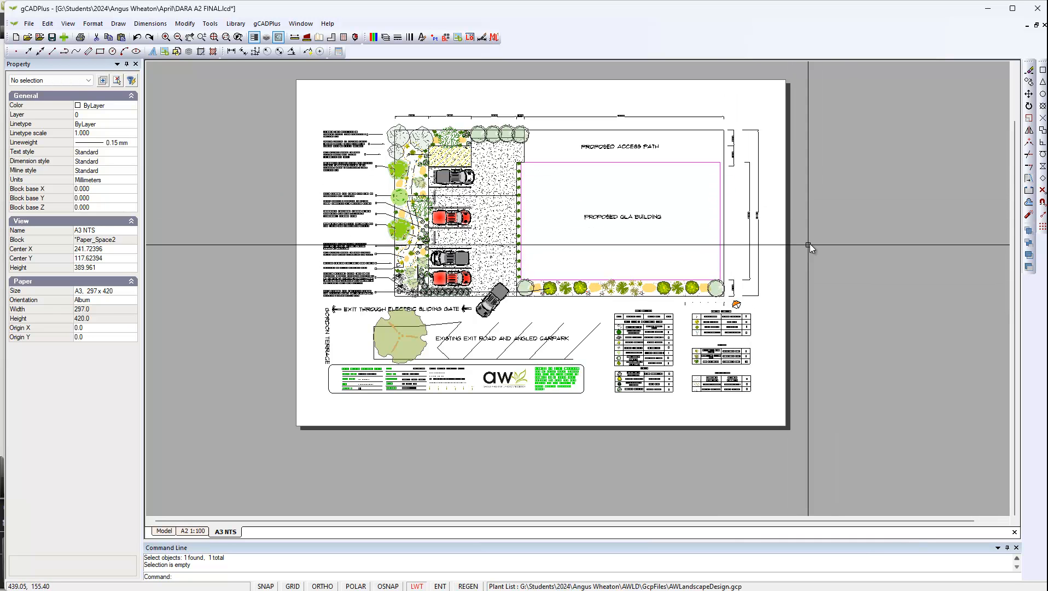
pyautogui.click(796, 117)
pyautogui.click(747, 89)
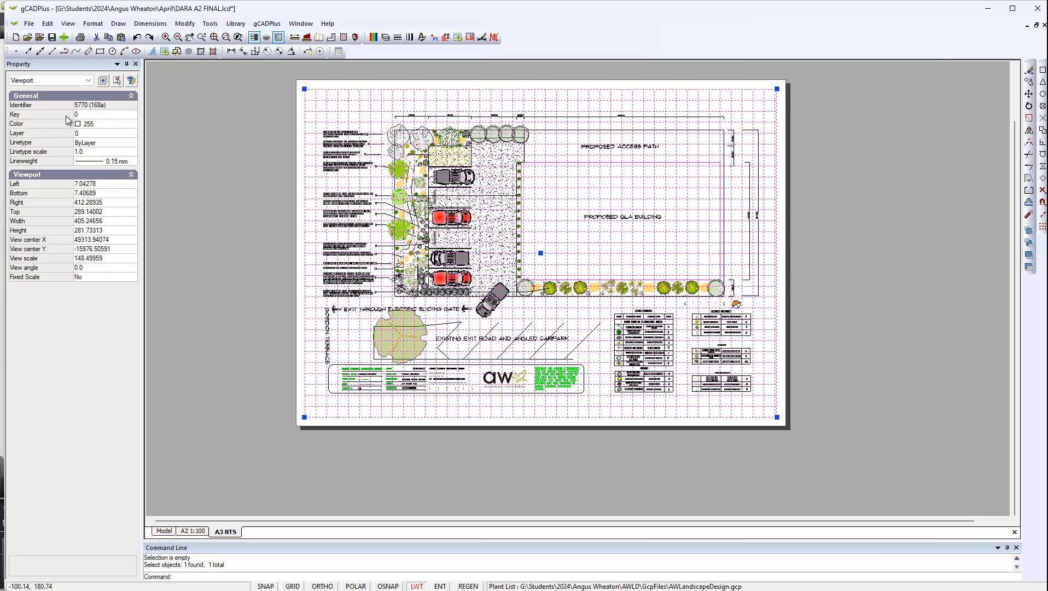
pyautogui.rightClick(776, 121)
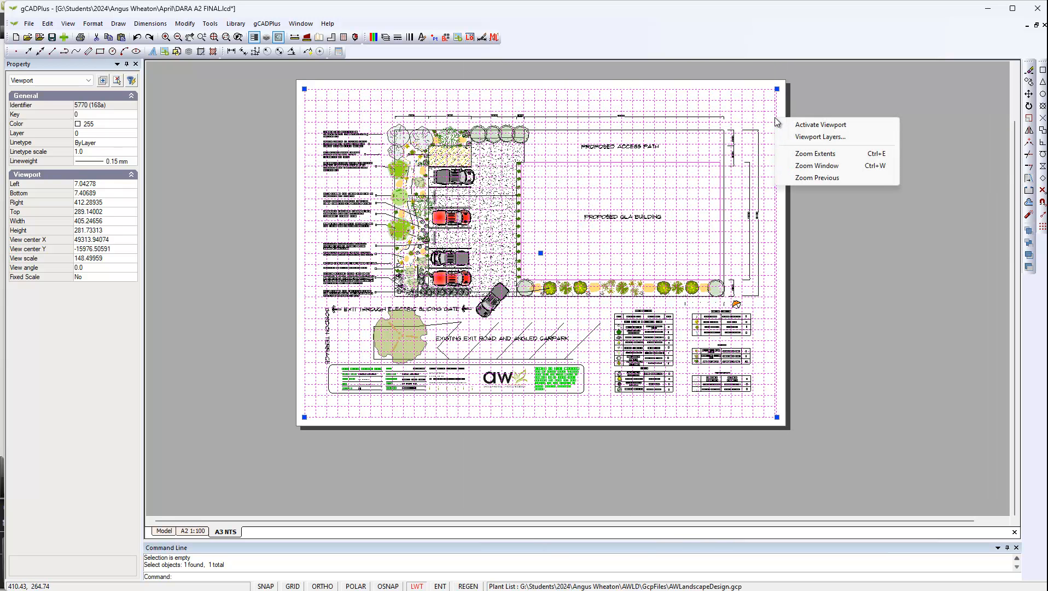
pyautogui.click(820, 137)
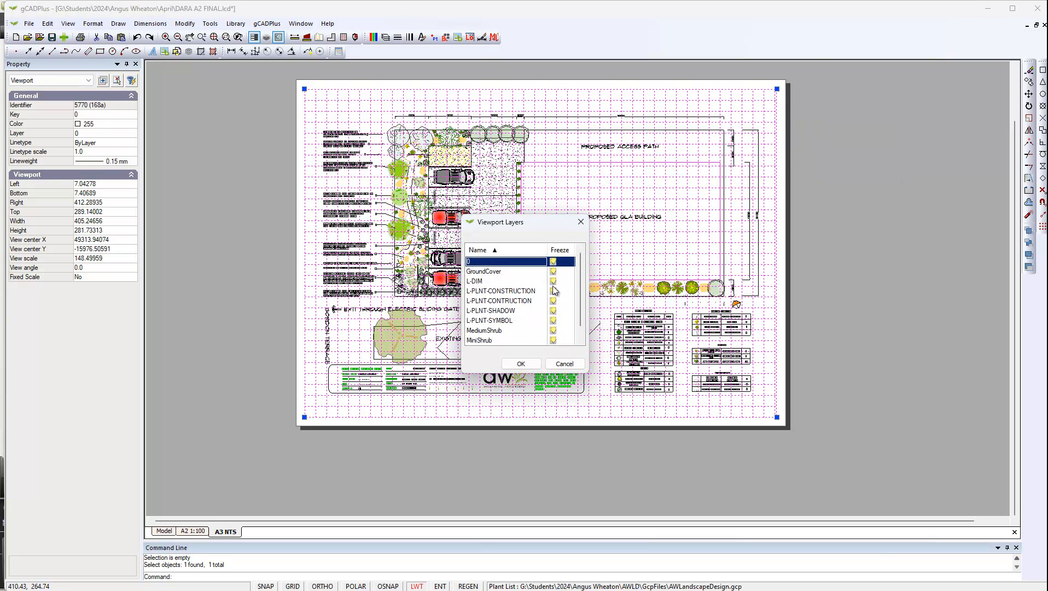
pyautogui.click(554, 281)
pyautogui.click(520, 364)
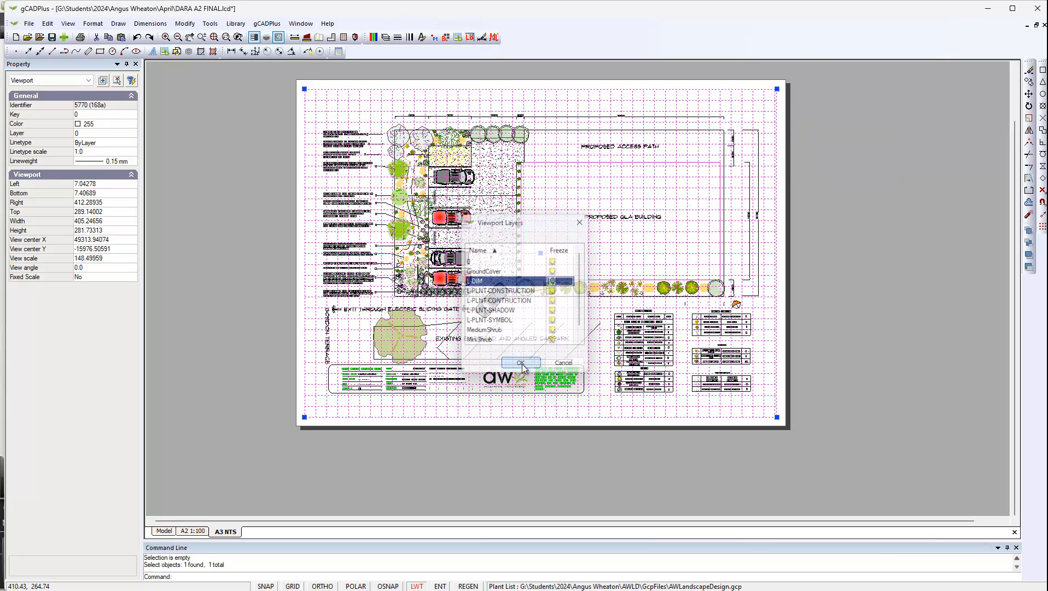
pyautogui.rightClick(852, 174)
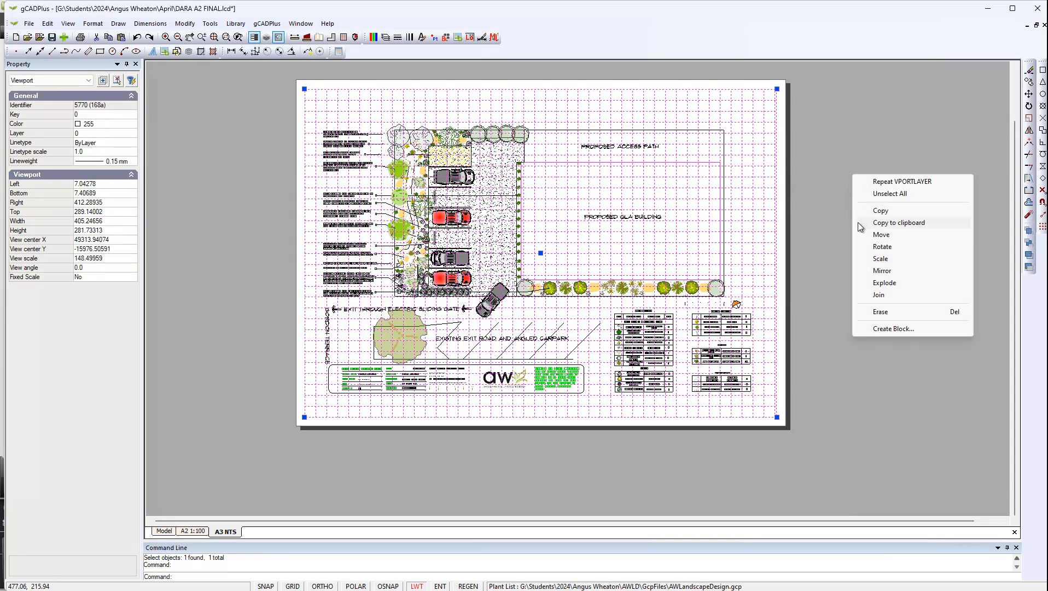
pyautogui.click(895, 196)
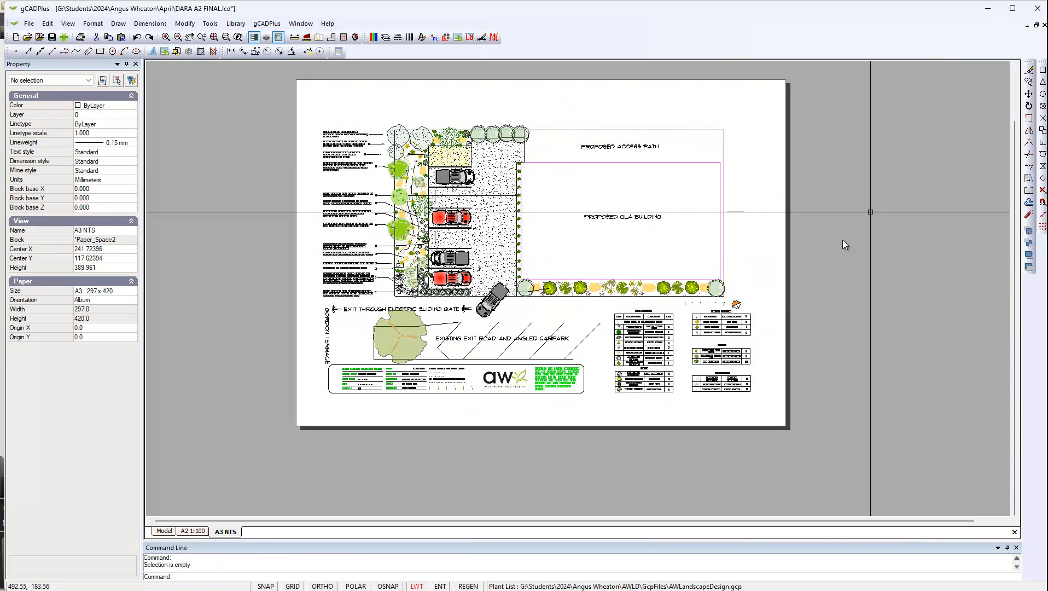
# Fit the whole A3 NTS sheet in view and compare it with the A2 1:100 layout.
pyautogui.rightClick(850, 196)
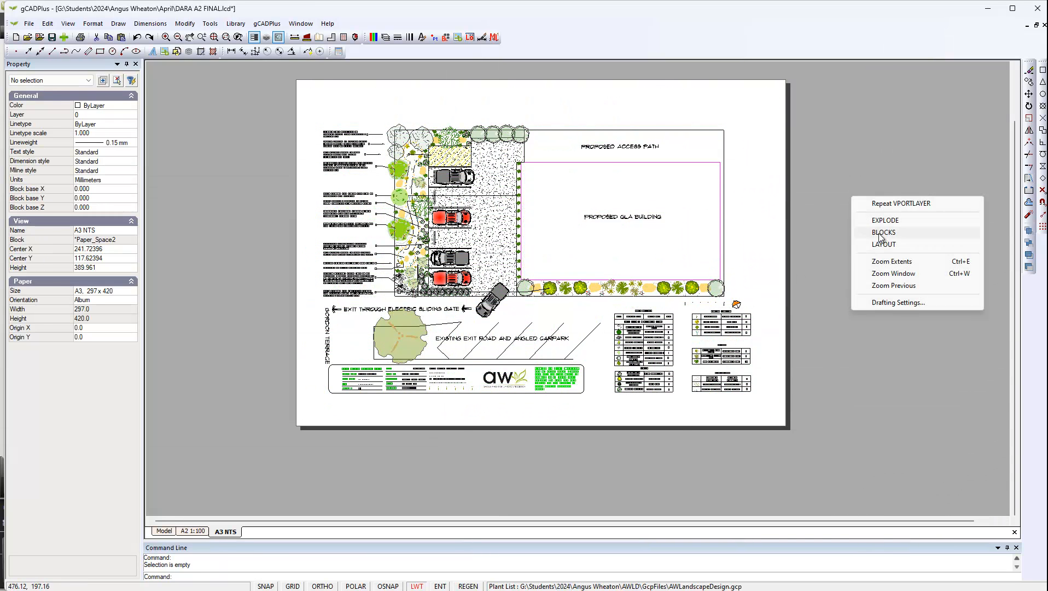
pyautogui.click(891, 262)
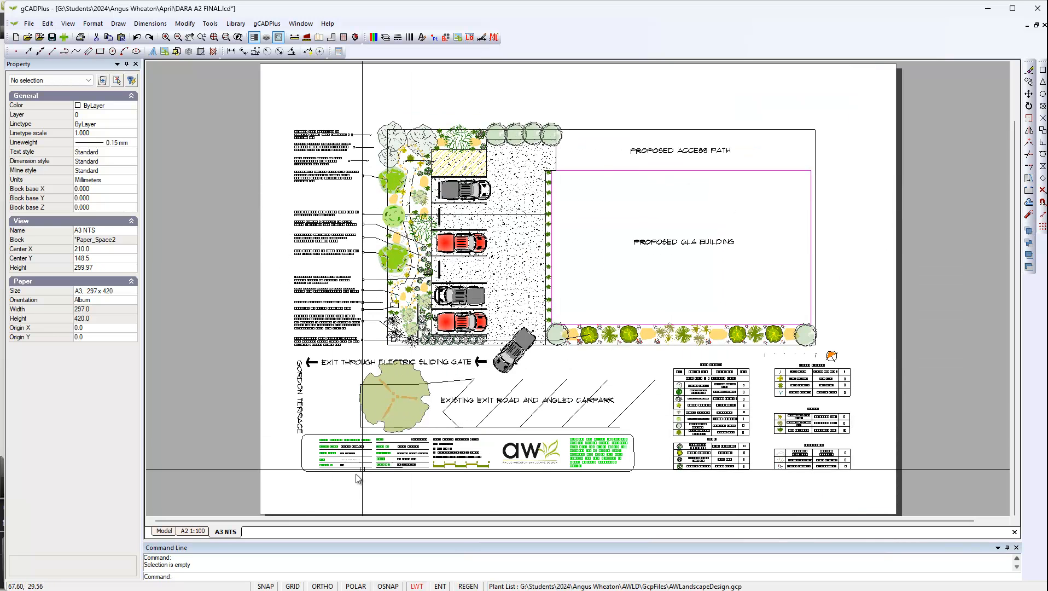
pyautogui.click(195, 531)
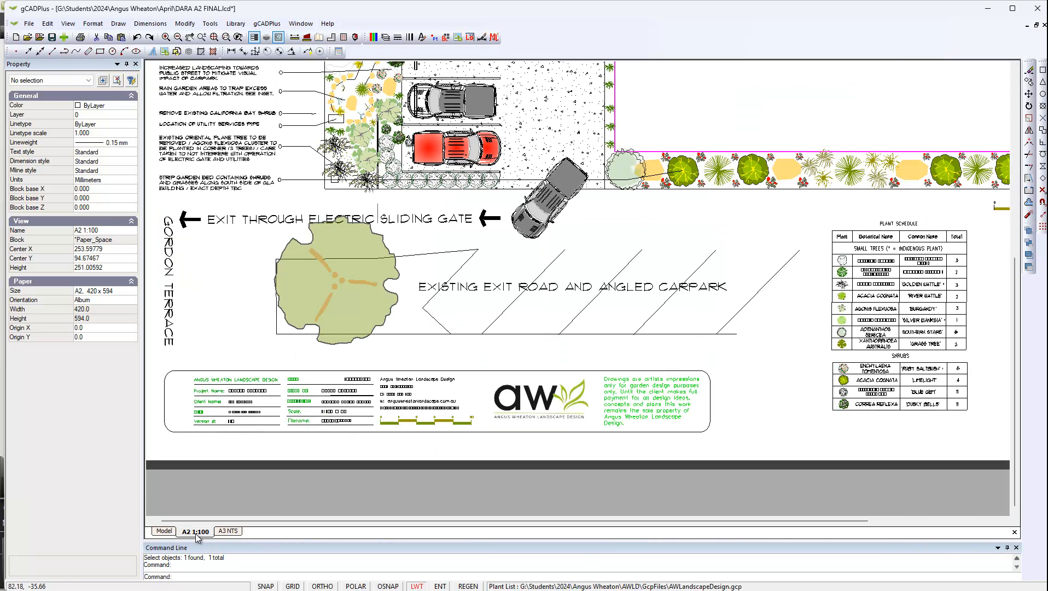
pyautogui.click(228, 531)
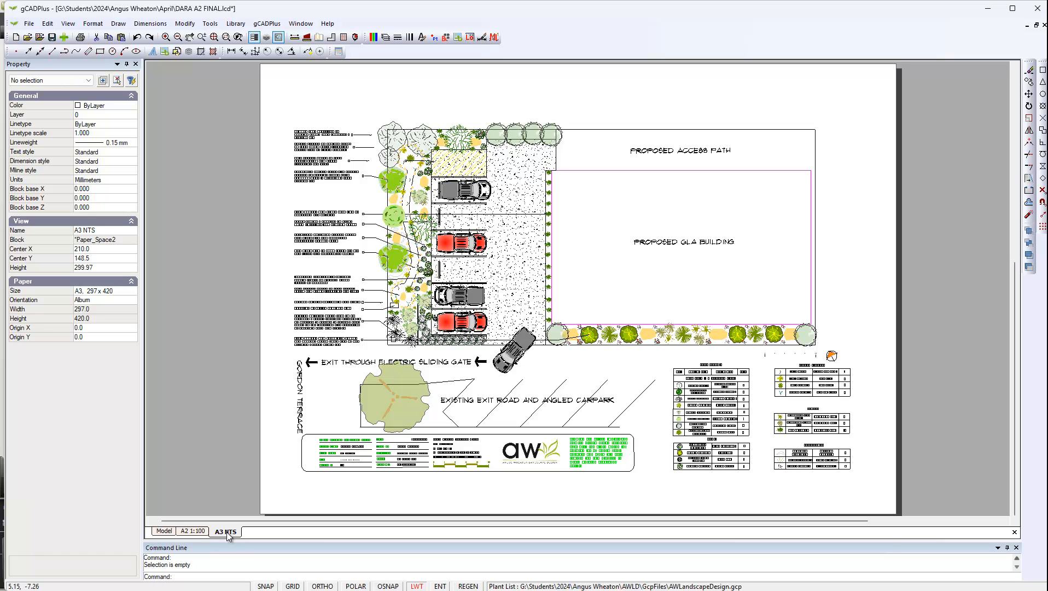